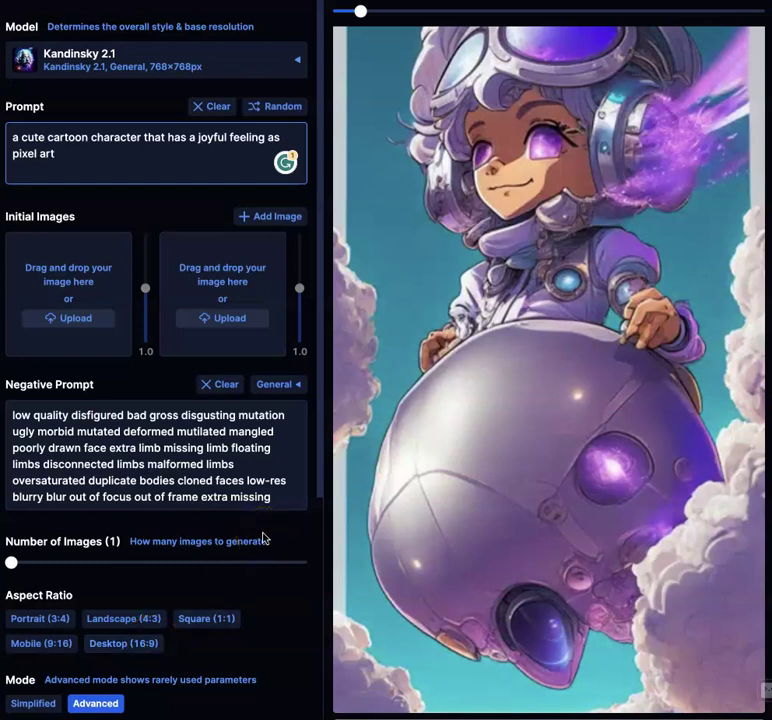
Scroll through the page to inspect the smiling blue pixel-art character
mouse_move(353, 481)
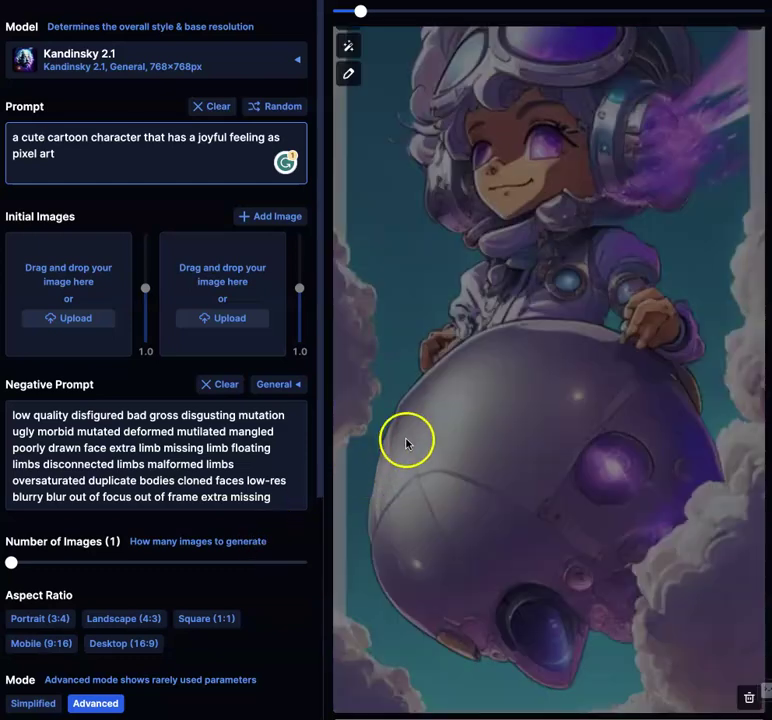
scroll(469, 574, up, 5)
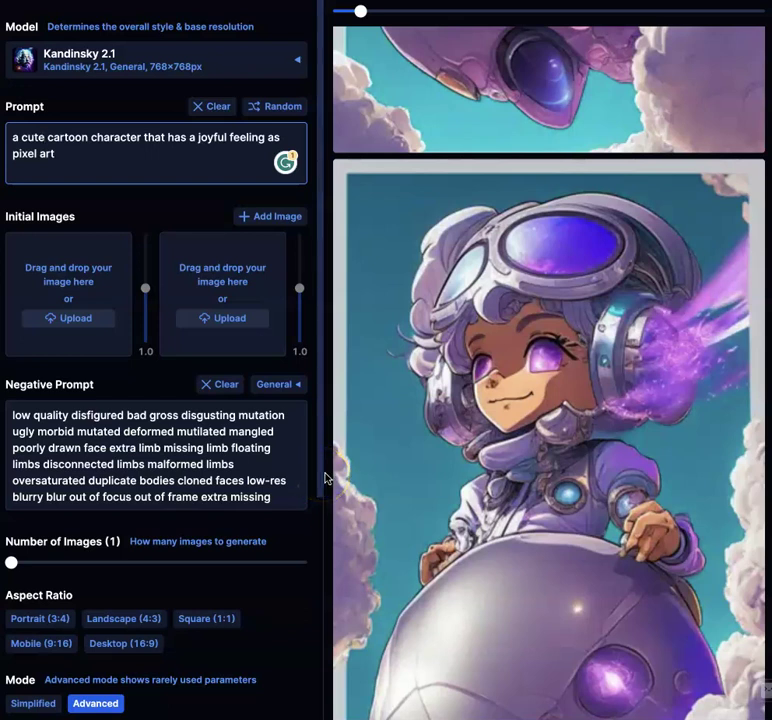
scroll(325, 478, down, 3)
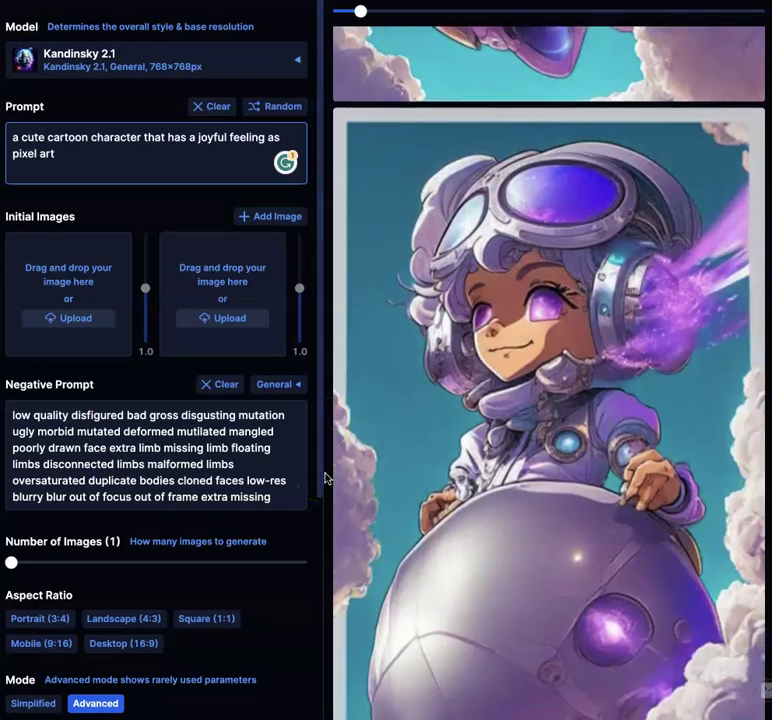
scroll(325, 478, down, 8)
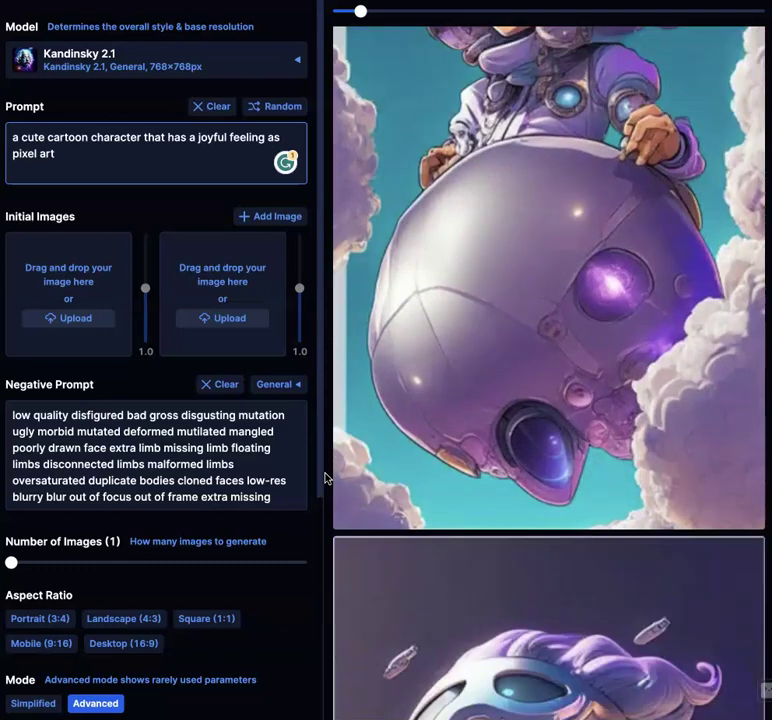
scroll(325, 478, down, 7)
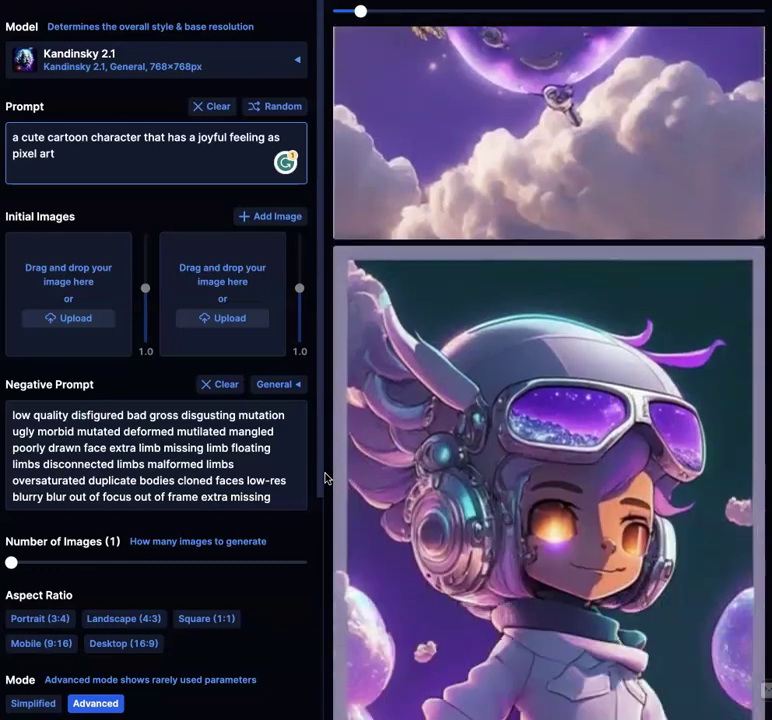
scroll(325, 478, up, 3)
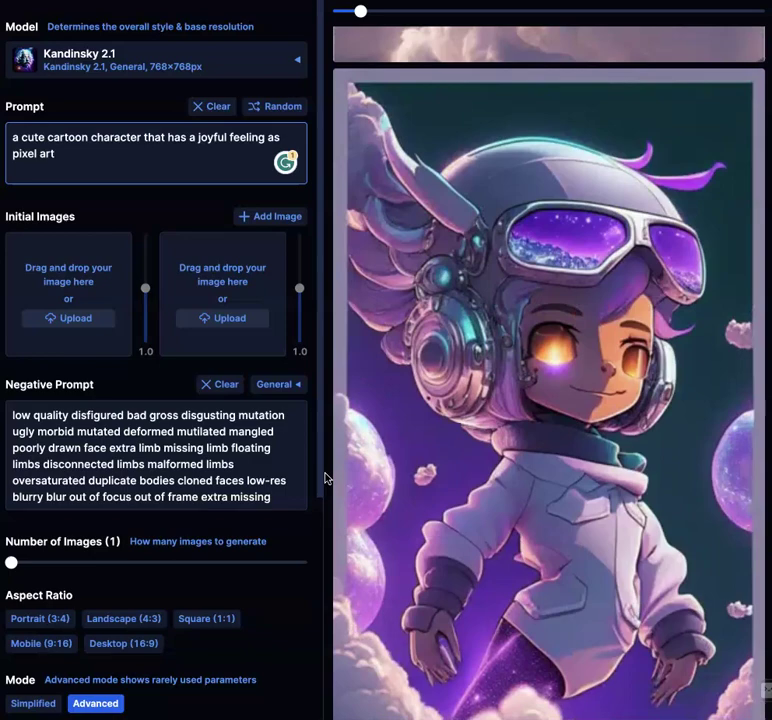
scroll(325, 478, up, 15)
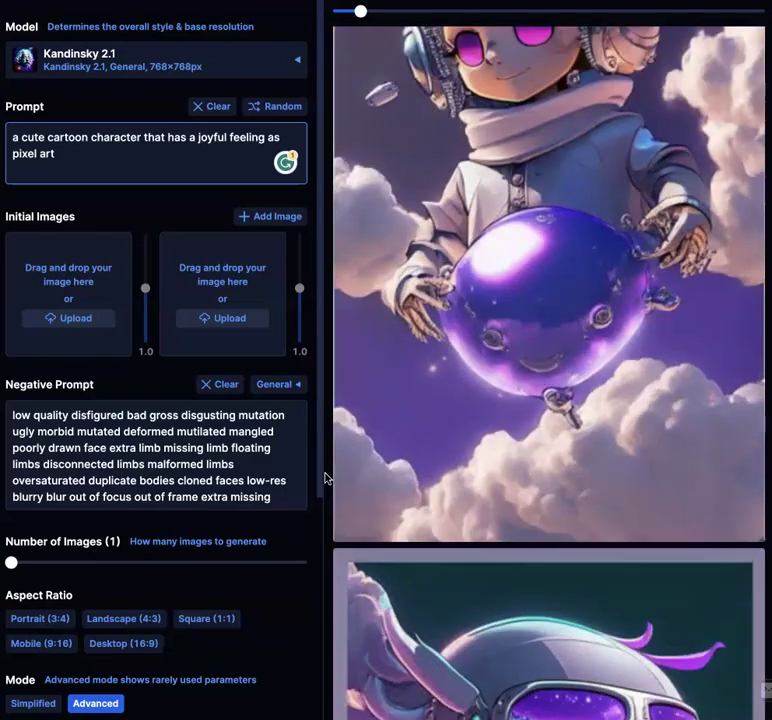
scroll(325, 478, down, 6)
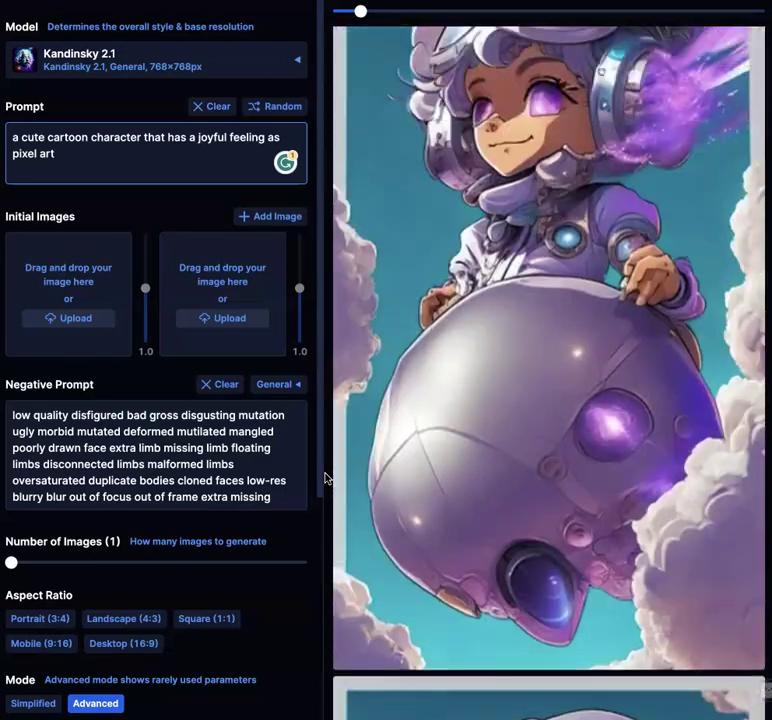
scroll(325, 478, up, 3)
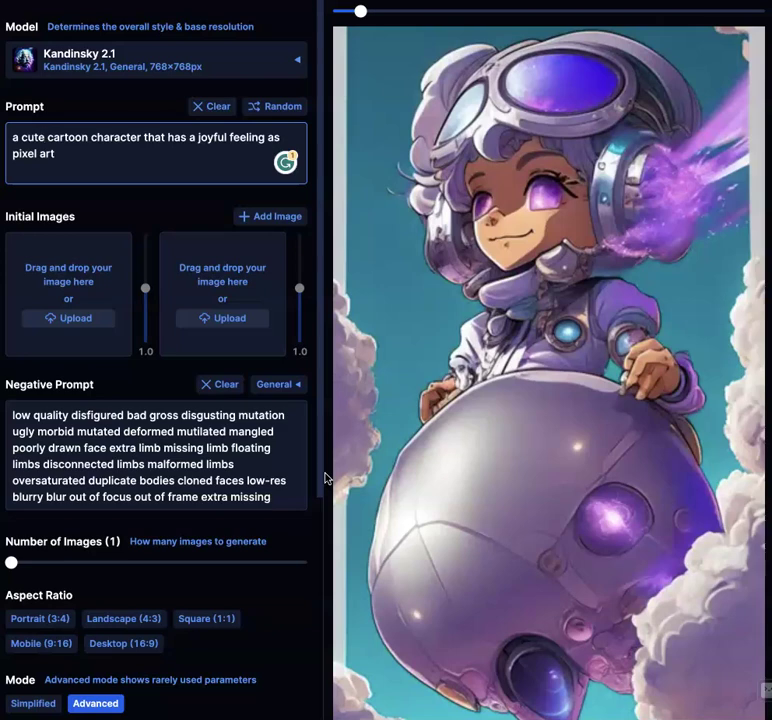
Return to the top and put the caret inside the joyful pixel-art prompt
scroll(325, 470, up, 12)
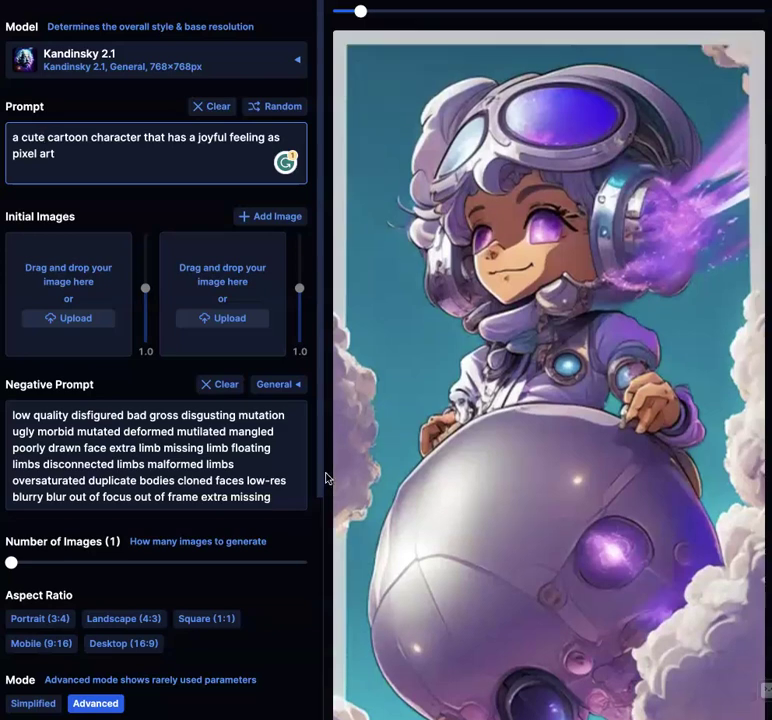
scroll(325, 462, up, 8)
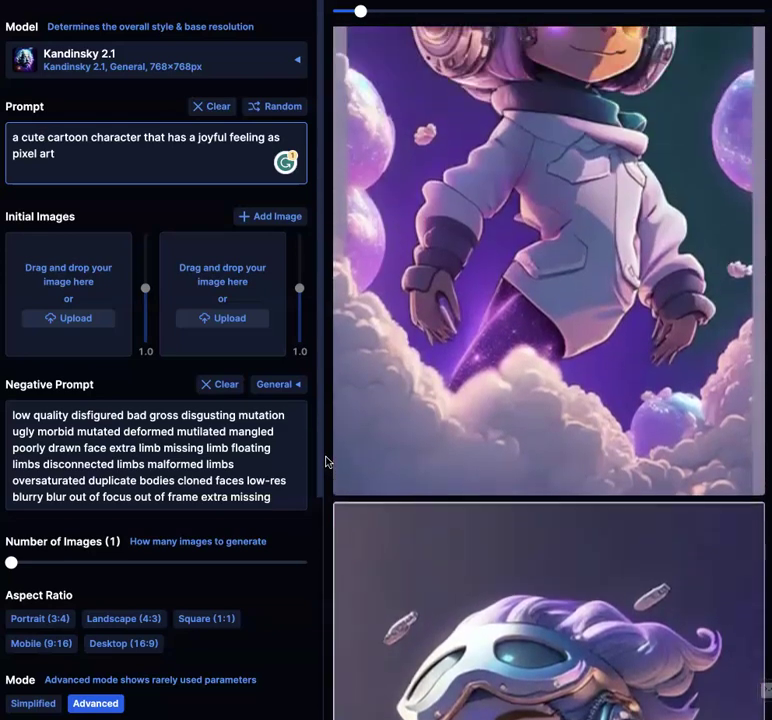
scroll(325, 462, down, 3)
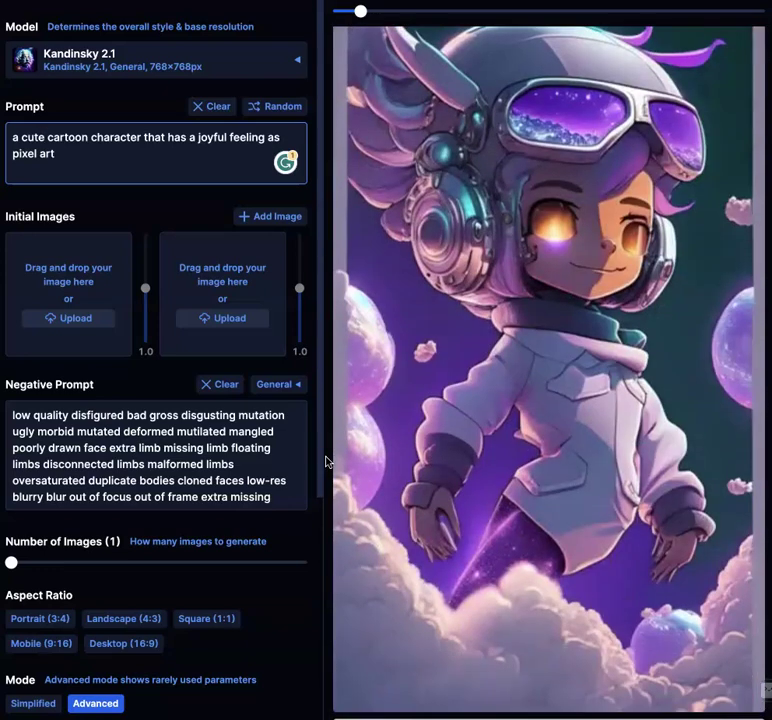
click(192, 154)
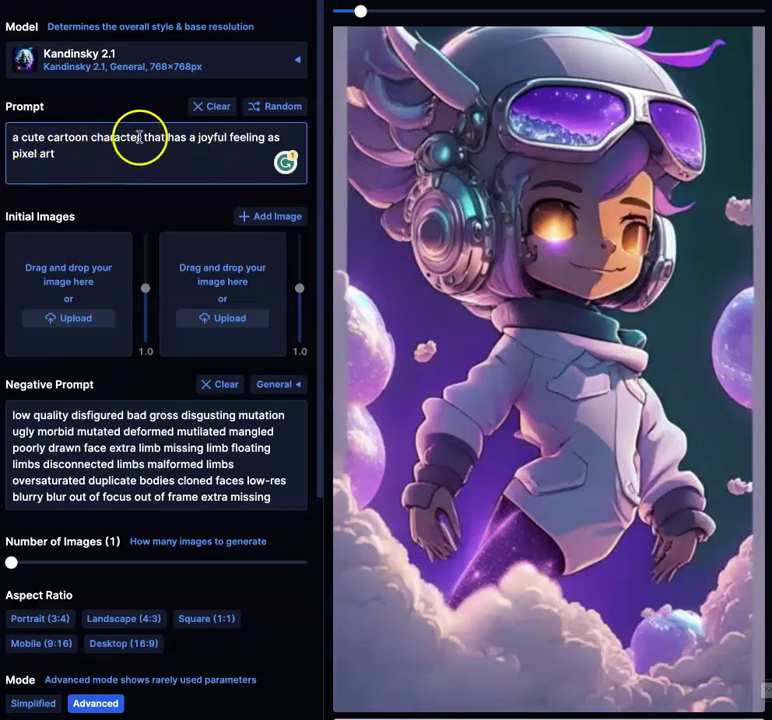
click(255, 142)
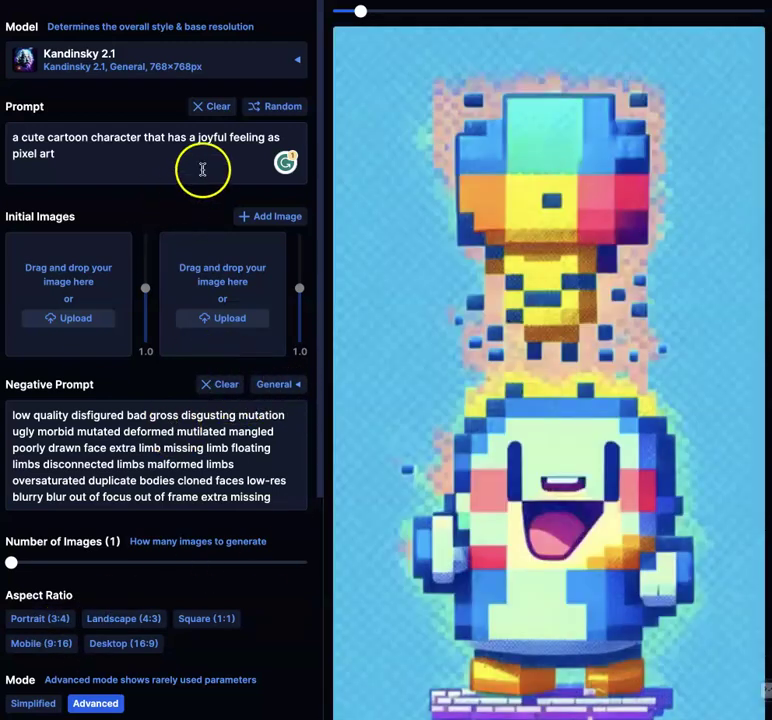
Add a comma after 'feeling', generate, and load the pink-haired character as first reference
click(263, 137)
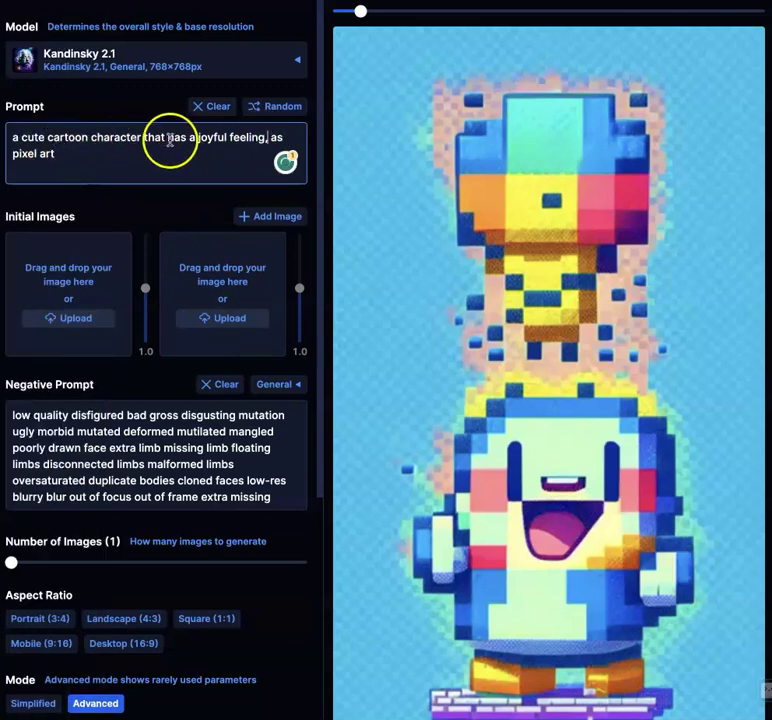
key(ctrl+Return)
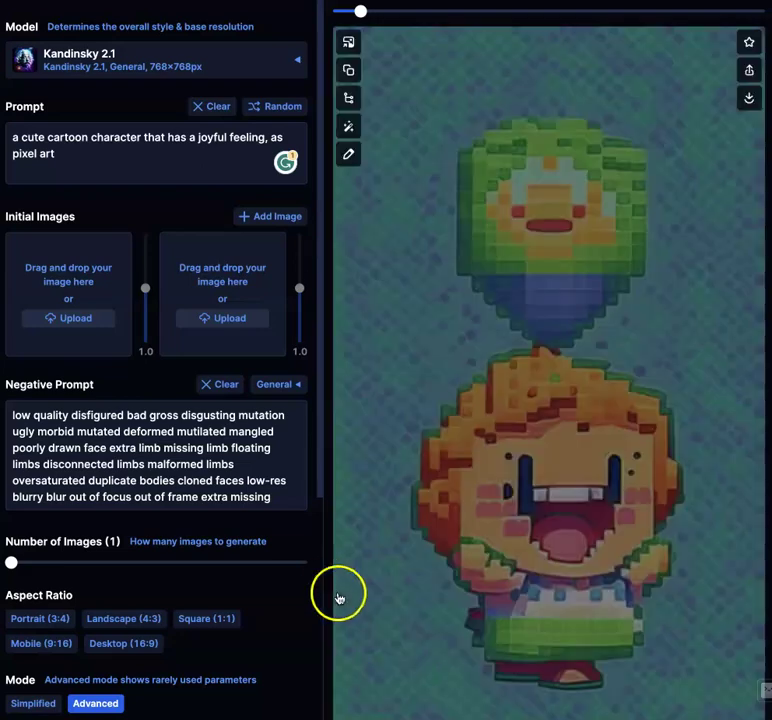
scroll(420, 539, down, 5)
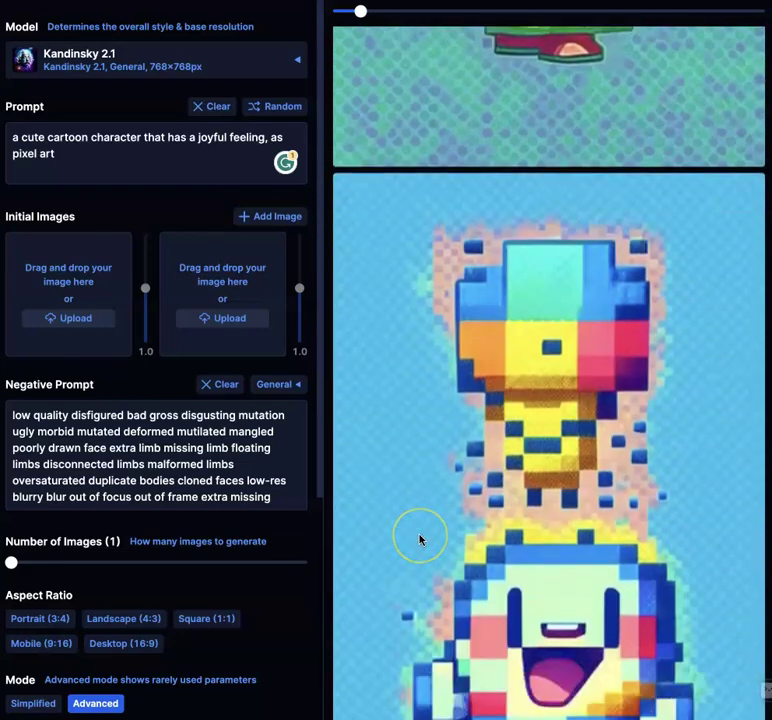
scroll(420, 539, down, 5)
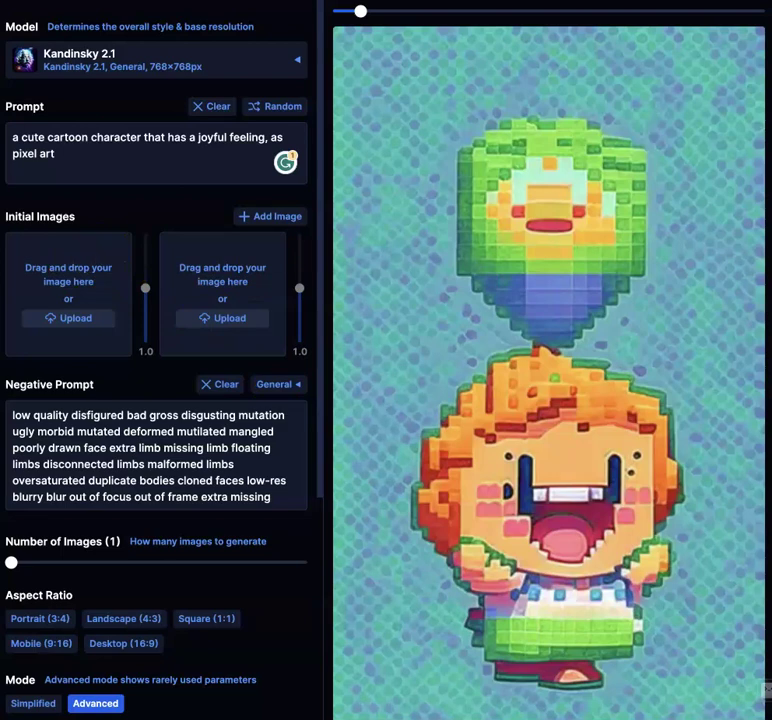
drag(296, 250, 106, 300)
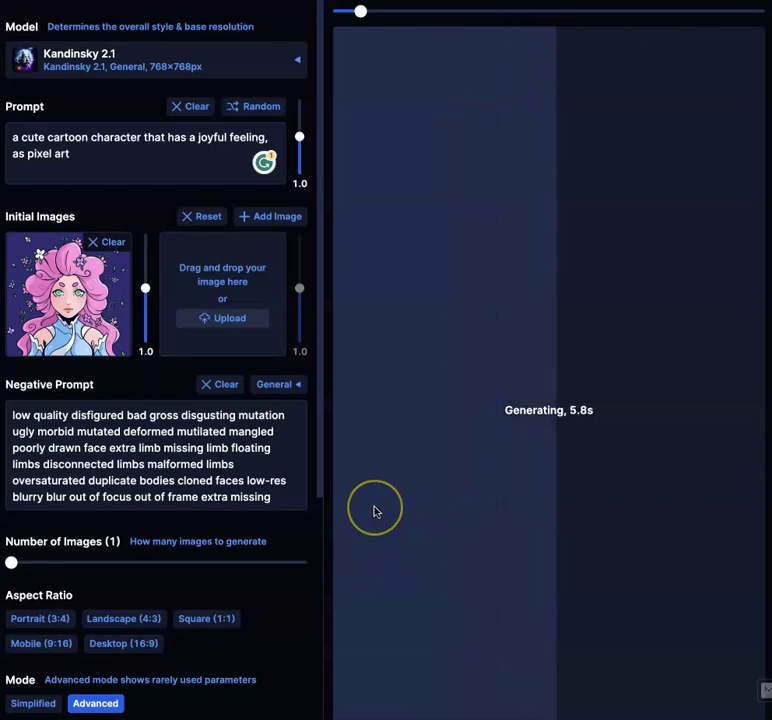
scroll(403, 545, down, 1)
scroll(410, 545, up, 2)
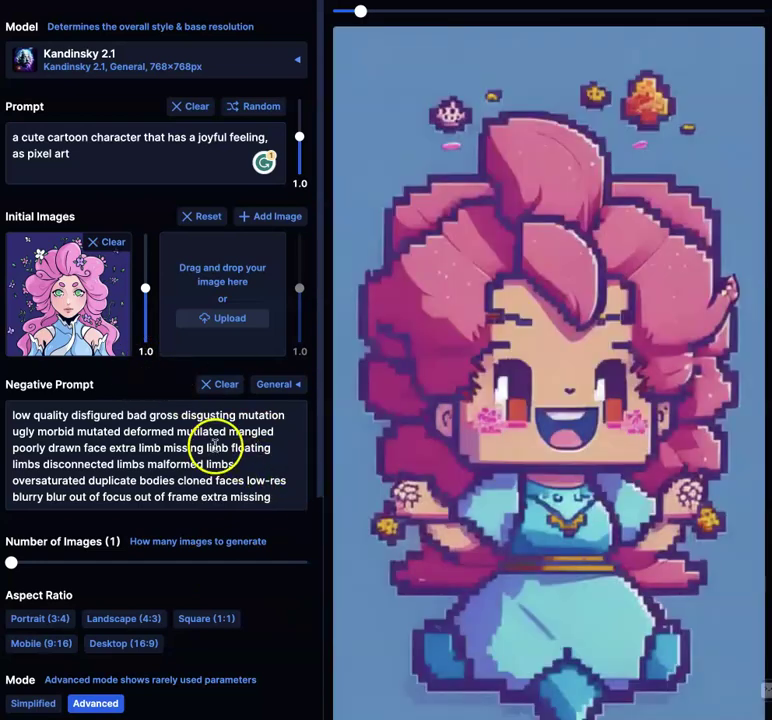
mouse_move(481, 436)
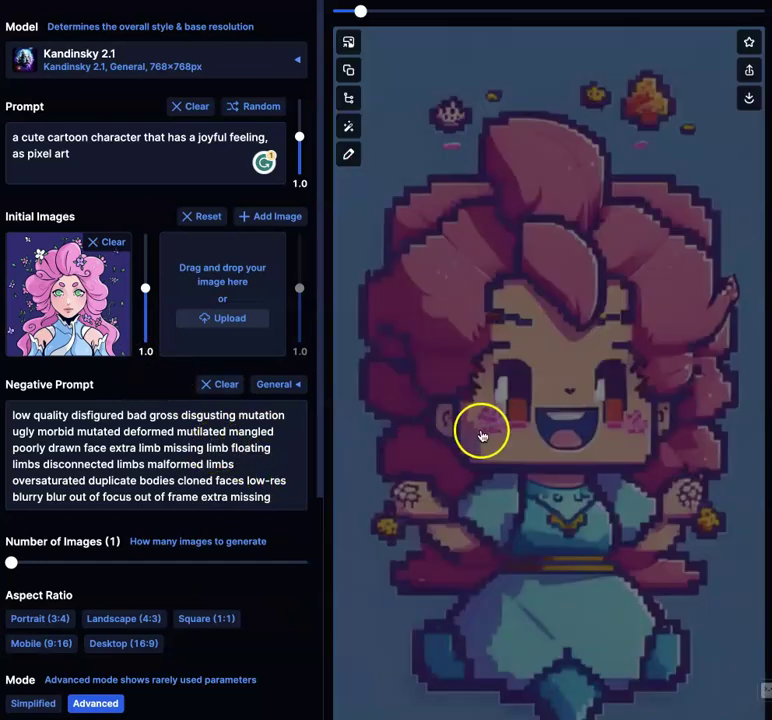
click(439, 446)
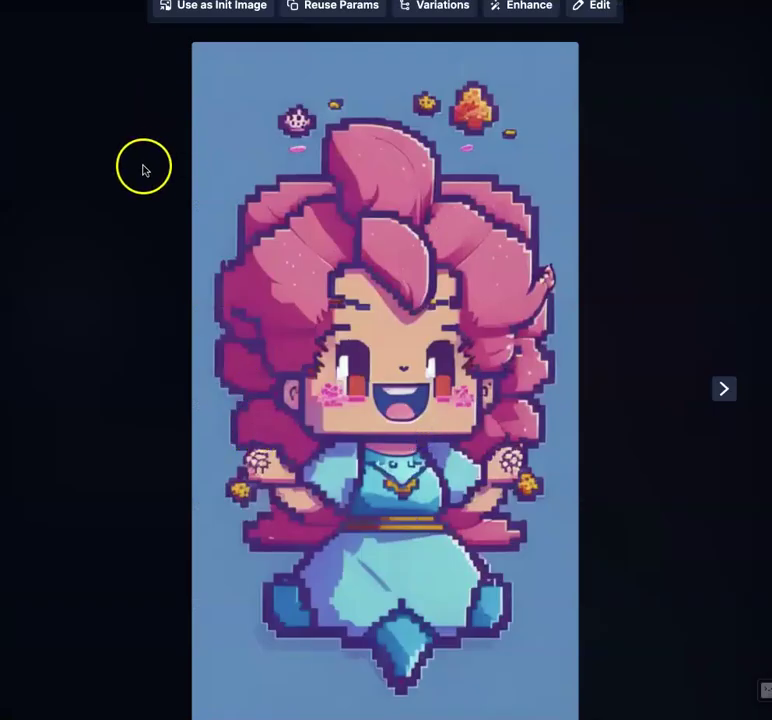
click(474, 38)
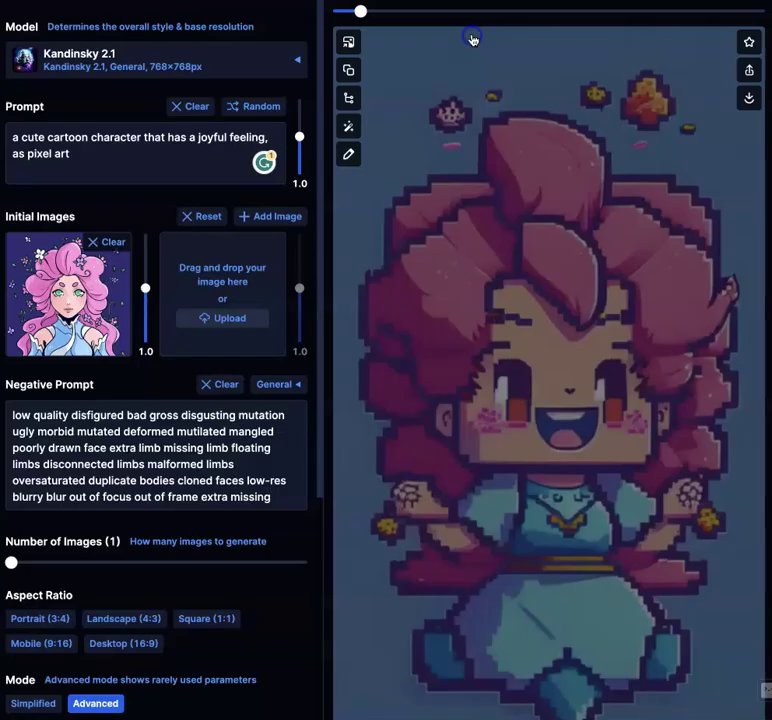
Change the style word to 'manga' and generate the orange-haired manga girl
click(50, 155)
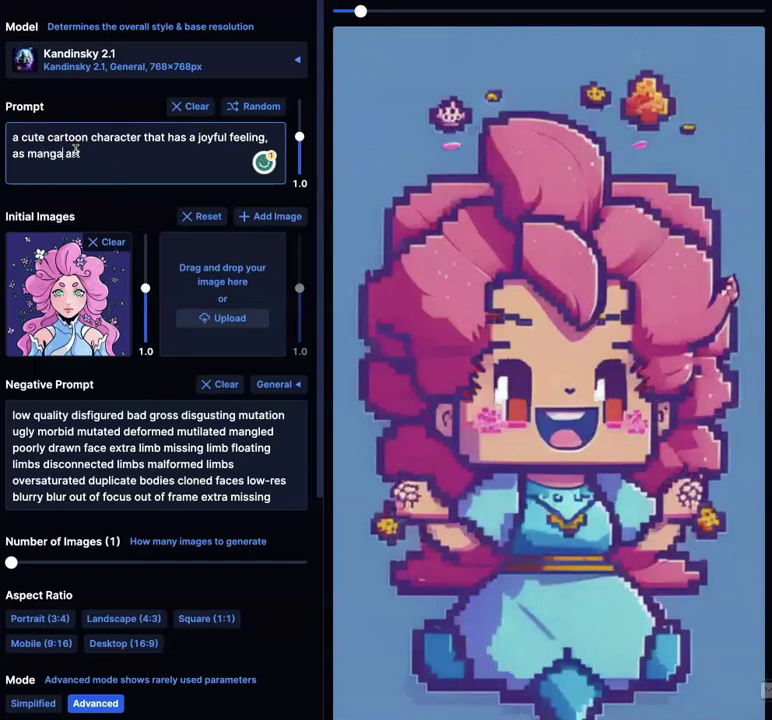
click(59, 158)
key(ctrl+Return)
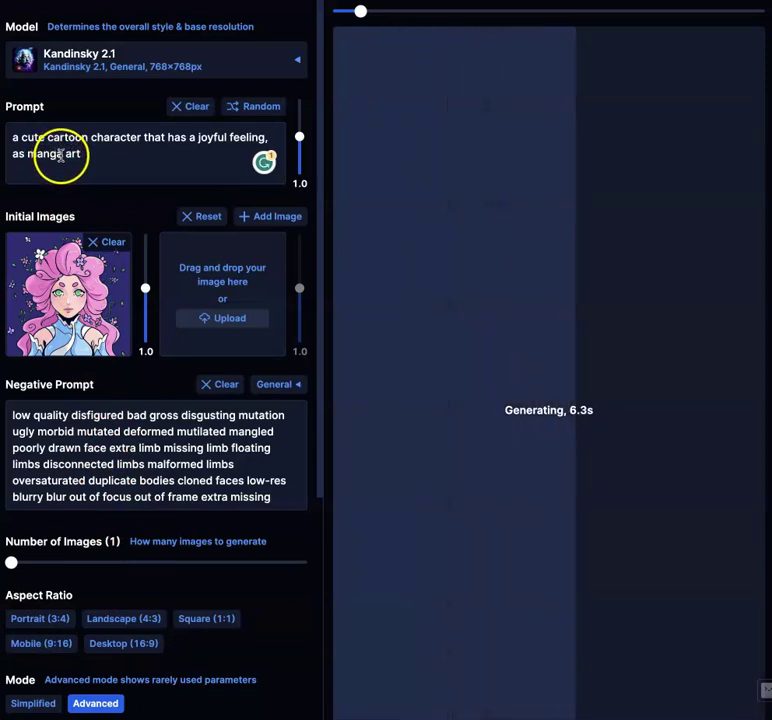
scroll(637, 474, down, 5)
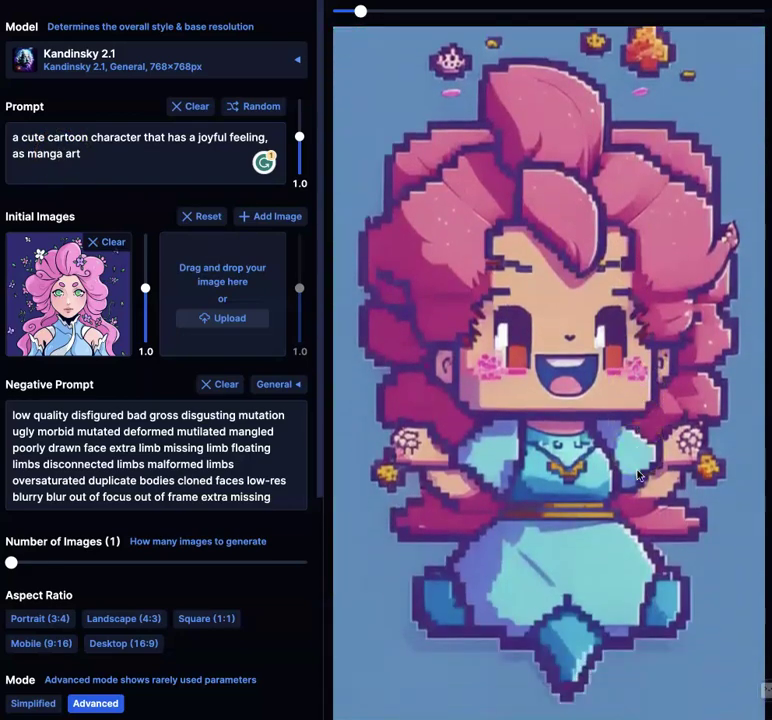
scroll(650, 482, up, 5)
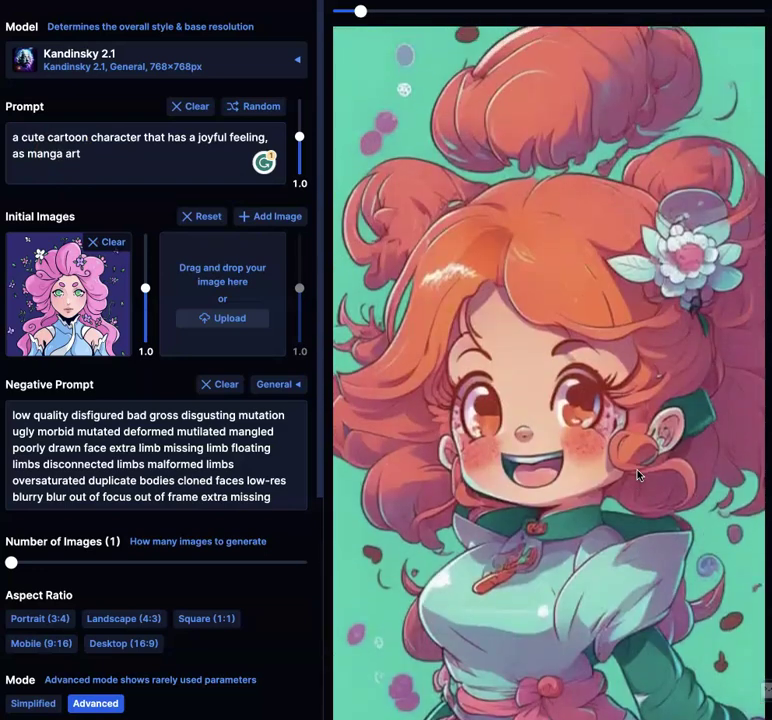
Switch the prompt ending to 'as 3d art' and generate the laughing teal-haired girl
click(62, 156)
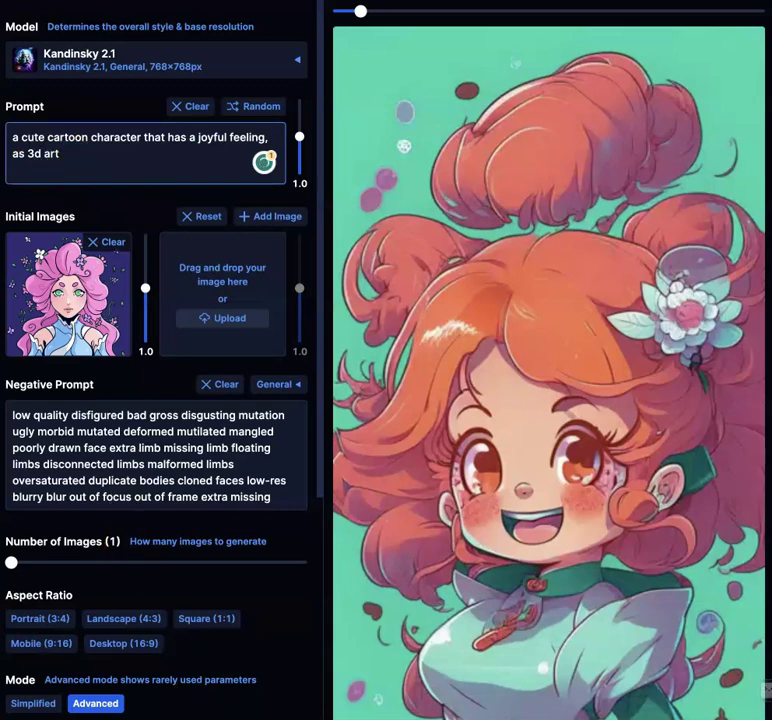
key(ctrl+Return)
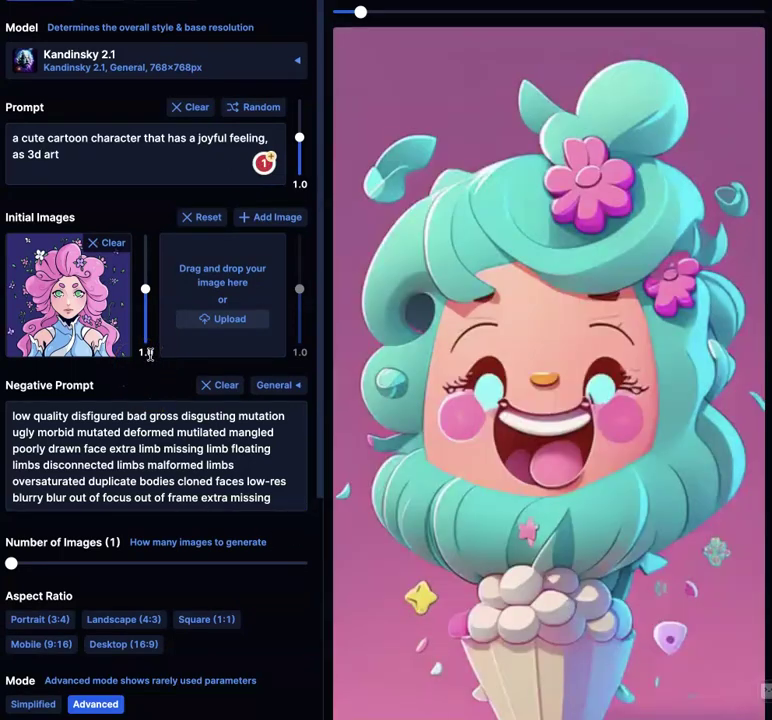
click(494, 410)
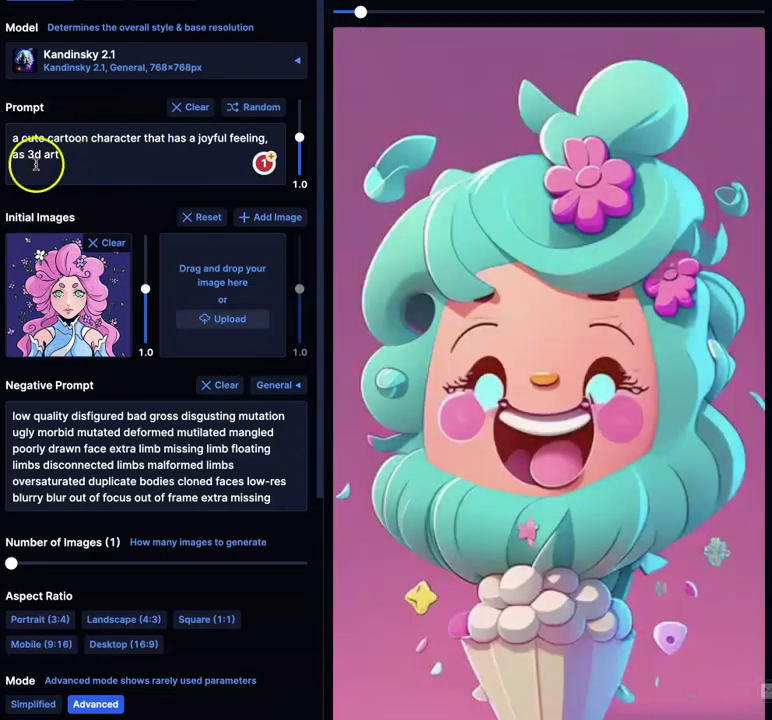
Replace the pink-haired reference with the spiky blond character and halo-wearing man, then generate
click(115, 242)
drag(280, 260, 115, 307)
drag(355, 160, 222, 295)
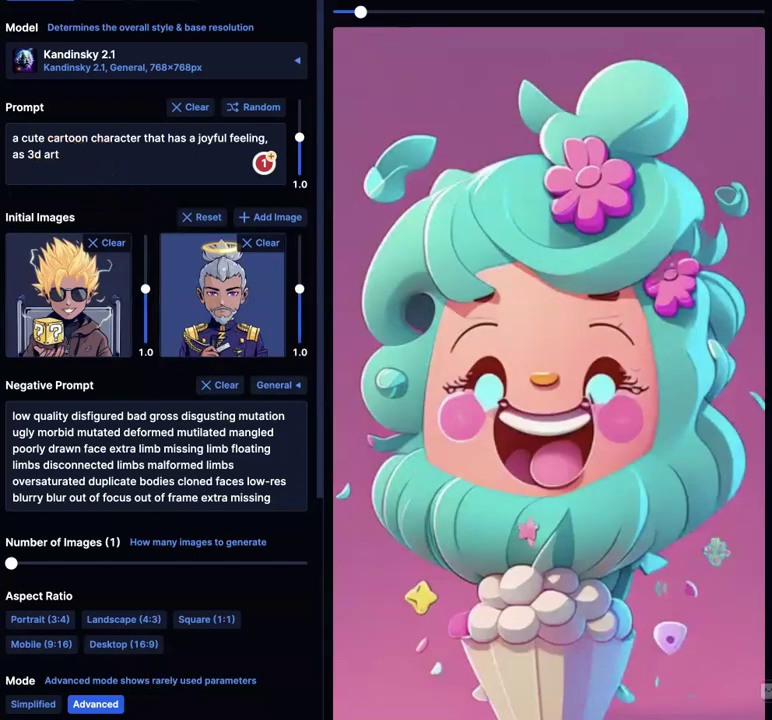
key(ctrl+Return)
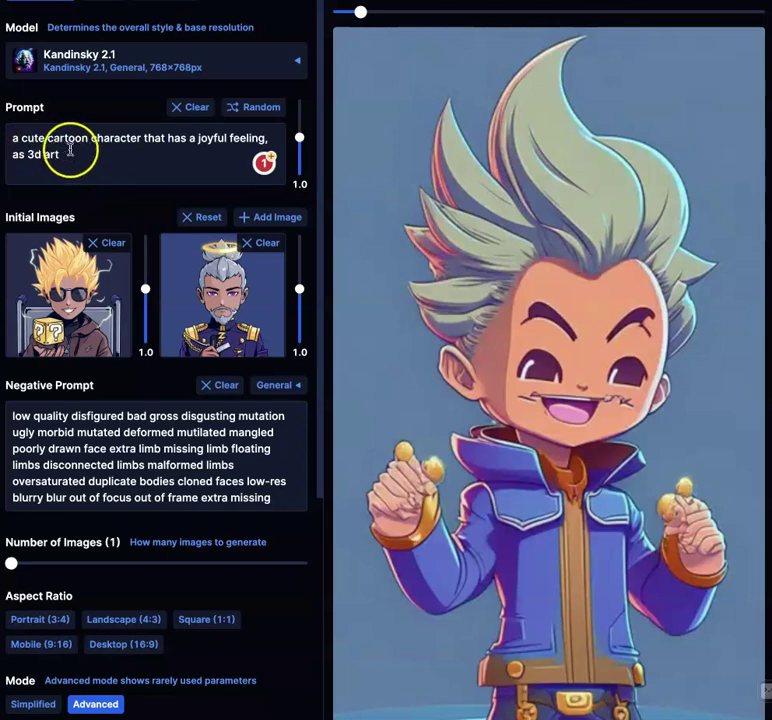
triple_click(40, 132)
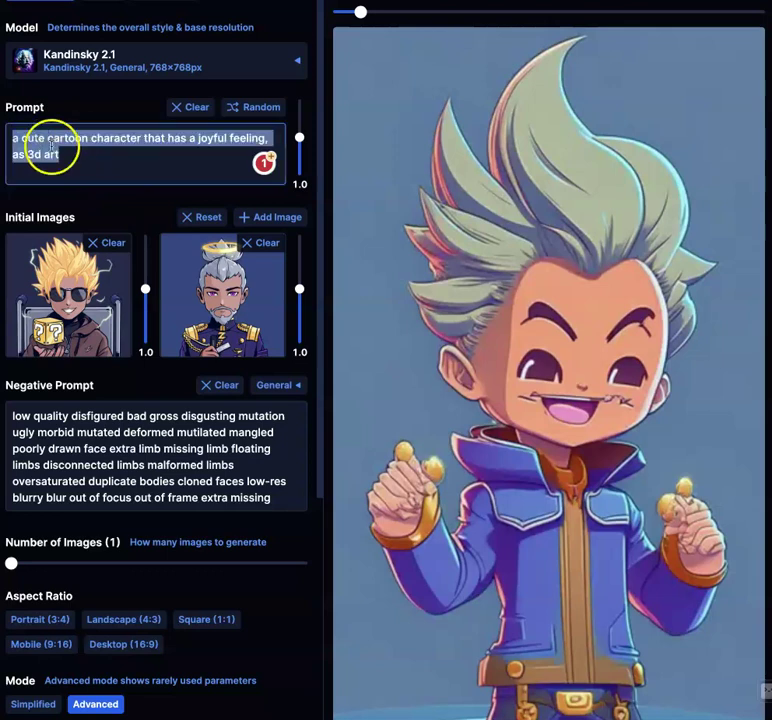
Change the style to 'pixel art' and generate the blond spiky-haired boy holding an orb
click(55, 148)
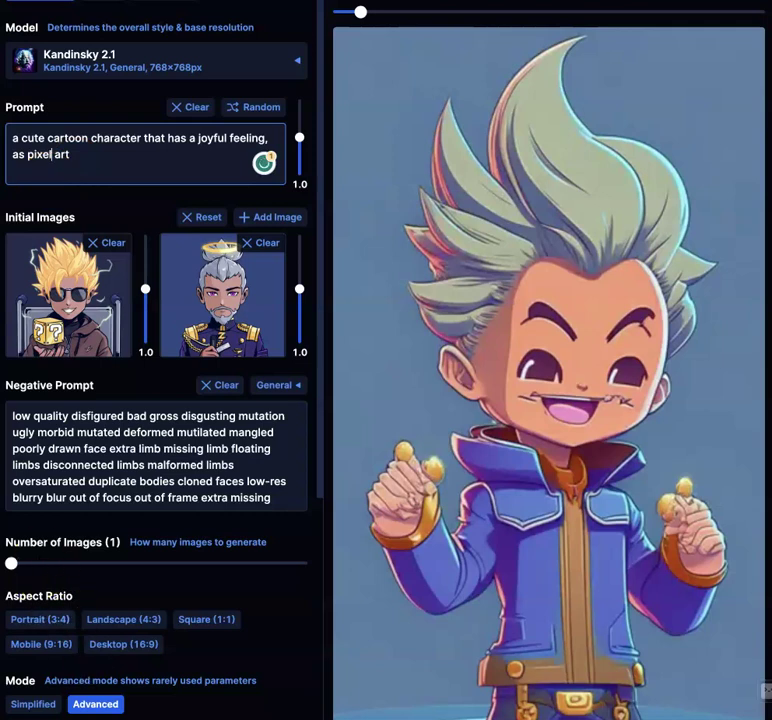
key(ctrl+Return)
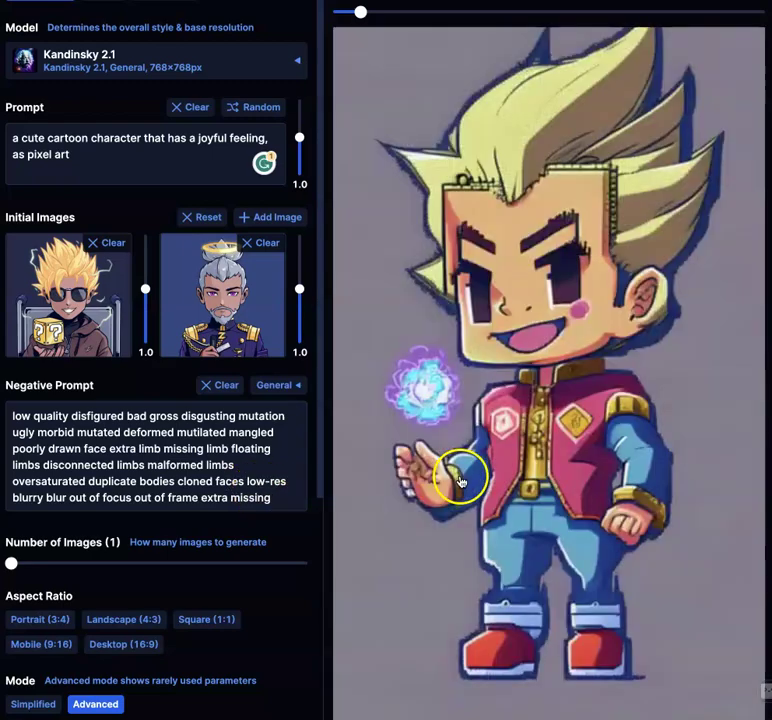
scroll(460, 480, down, 5)
scroll(460, 480, up, 3)
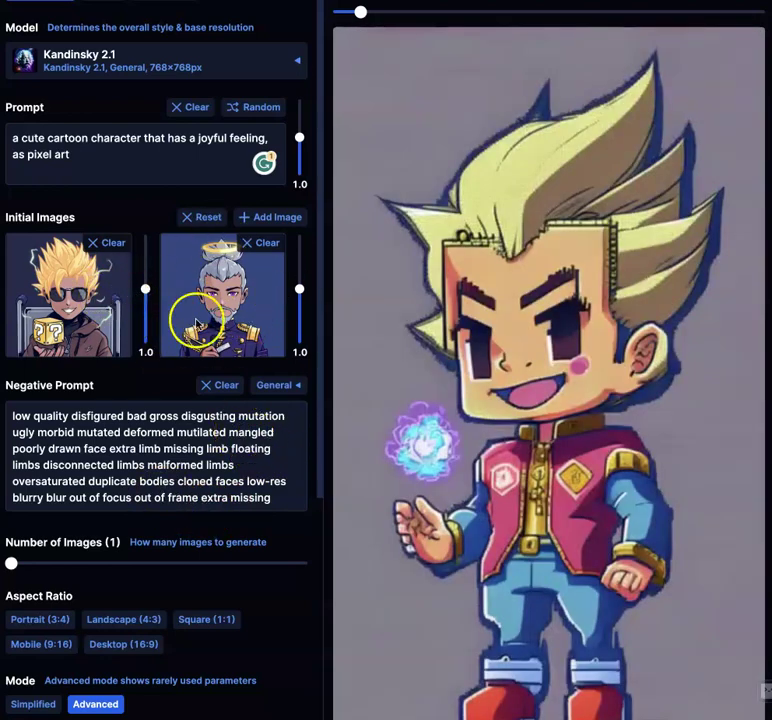
Add a third reference slot and load the dreadlocked girl into it
click(268, 220)
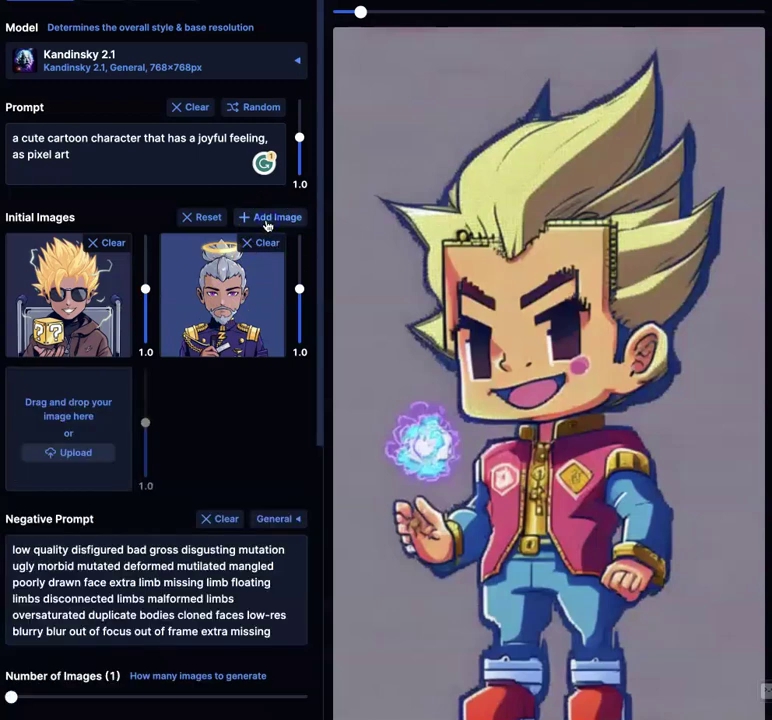
drag(5, 425, 80, 430)
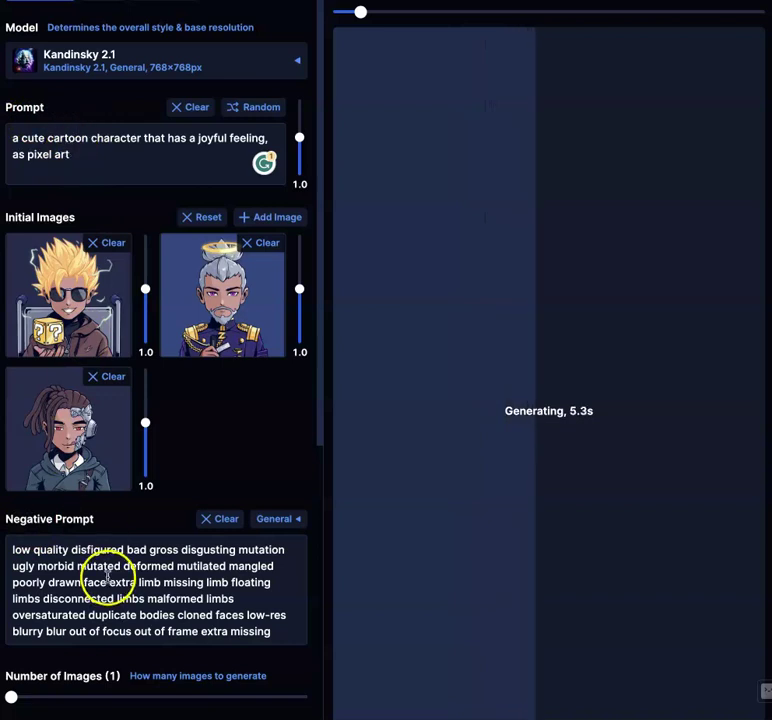
drag(95, 518, 26, 517)
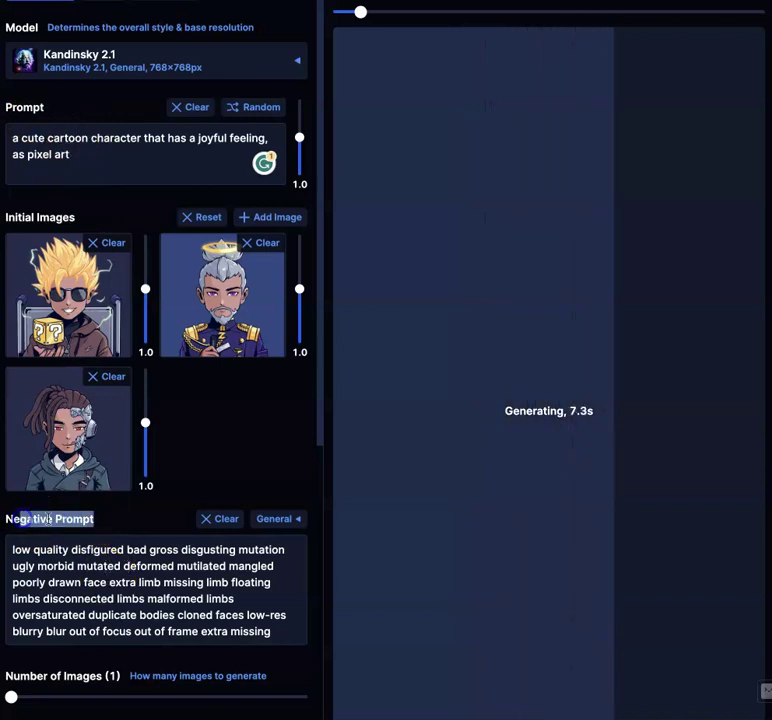
click(48, 565)
click(72, 530)
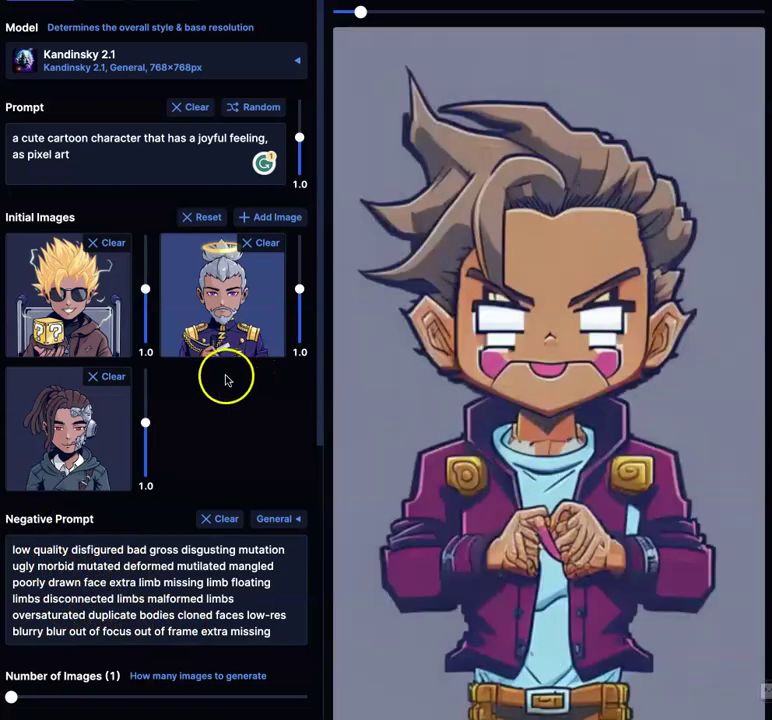
Clear the halo man and third slot, moving the dreadlocked girl into slot two
click(266, 245)
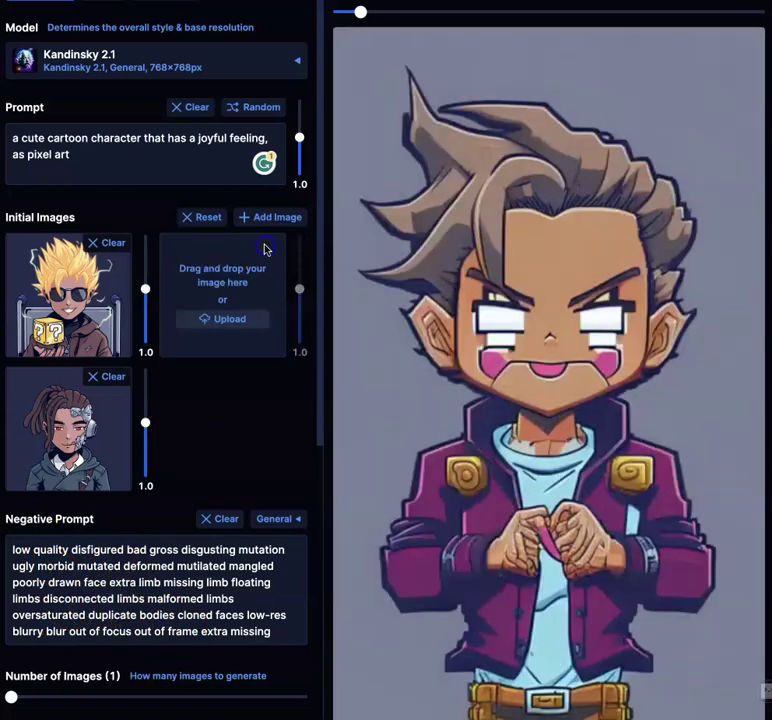
click(112, 378)
drag(70, 295, 222, 295)
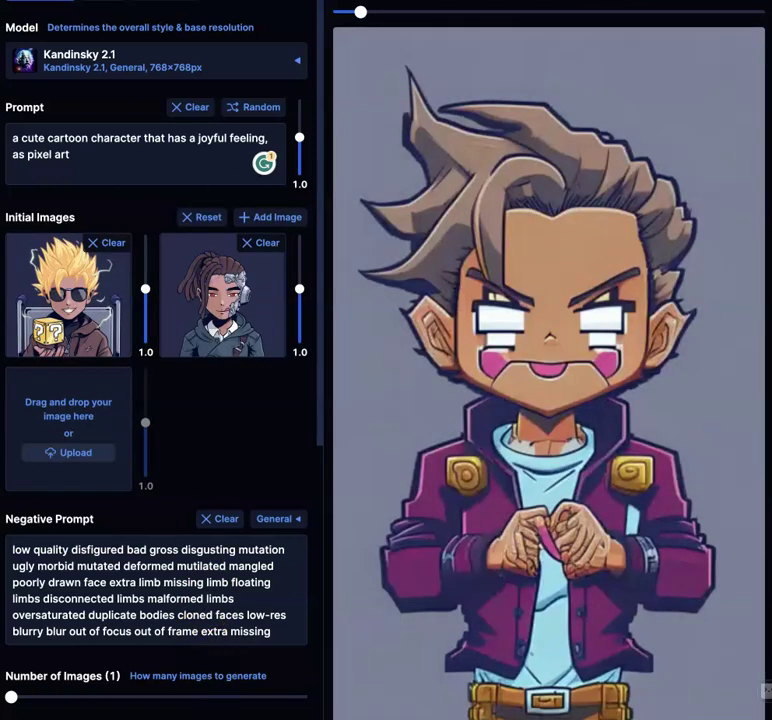
Generate from the two references, then replace 'pixel' with 'manga' in the prompt
key(ctrl+Return)
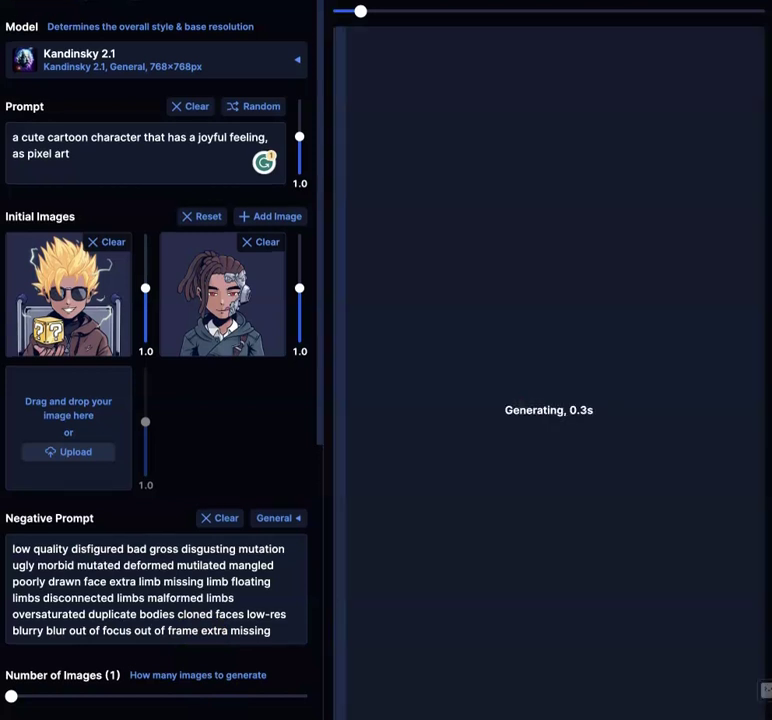
click(87, 167)
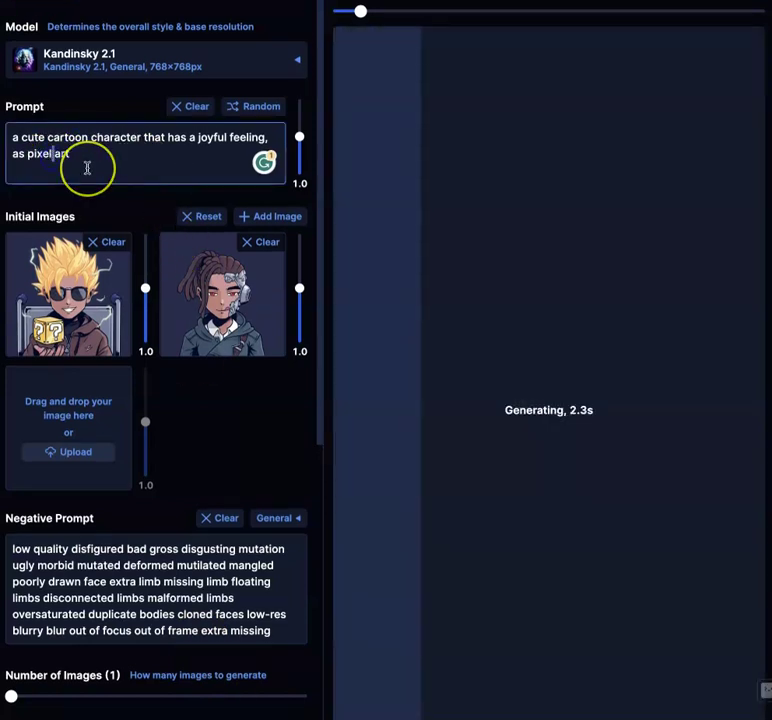
key(BackSpace)
key(BackSpace)
key(BackSpace)
key(BackSpace)
key(BackSpace)
key(BackSpace)
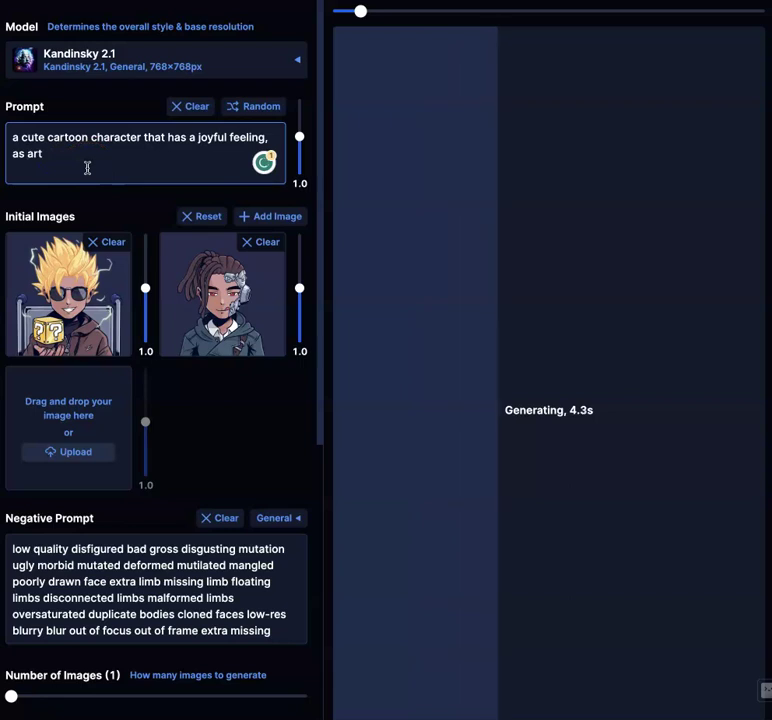
text(manga)
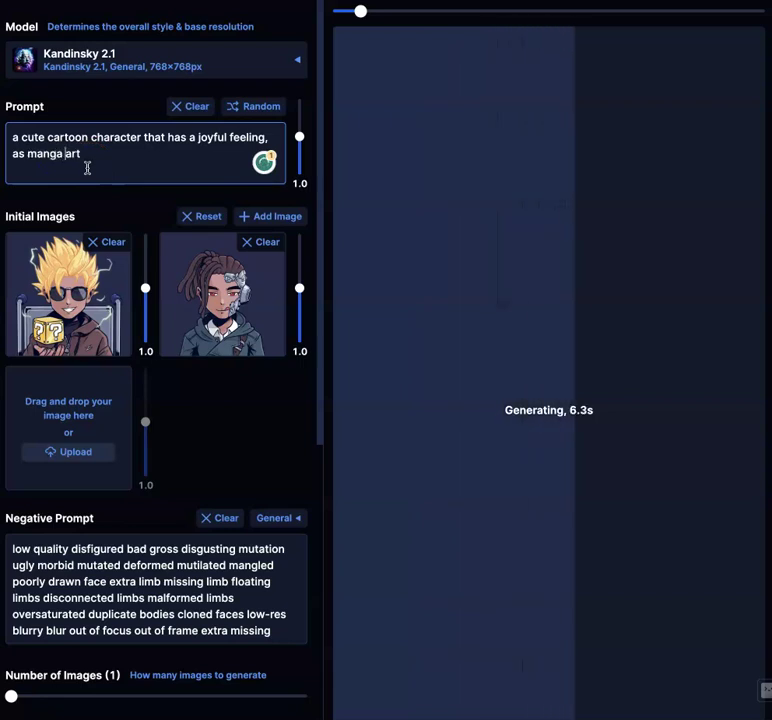
Insert '8k cinematic' after the opening 'a' of the prompt
click(108, 165)
click(15, 143)
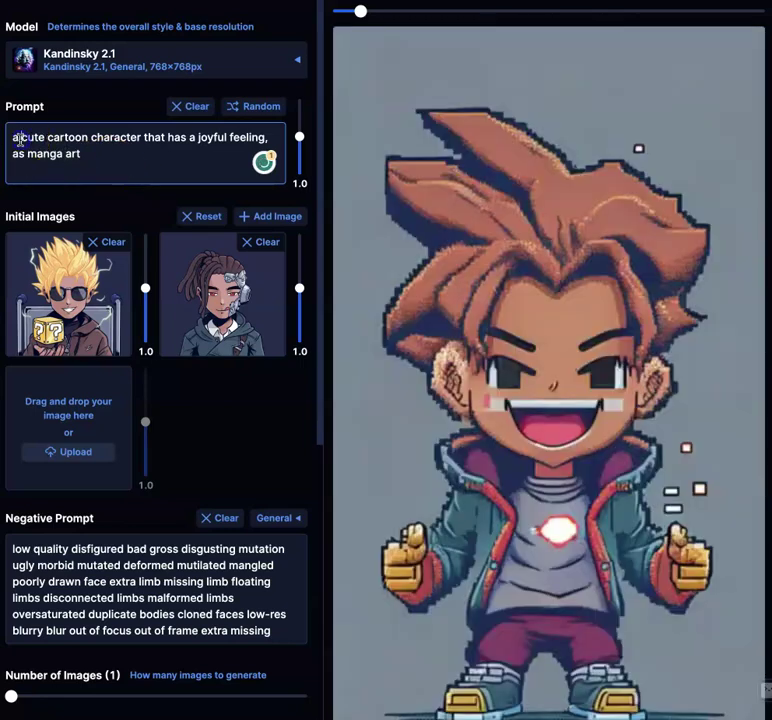
text(8k cin)
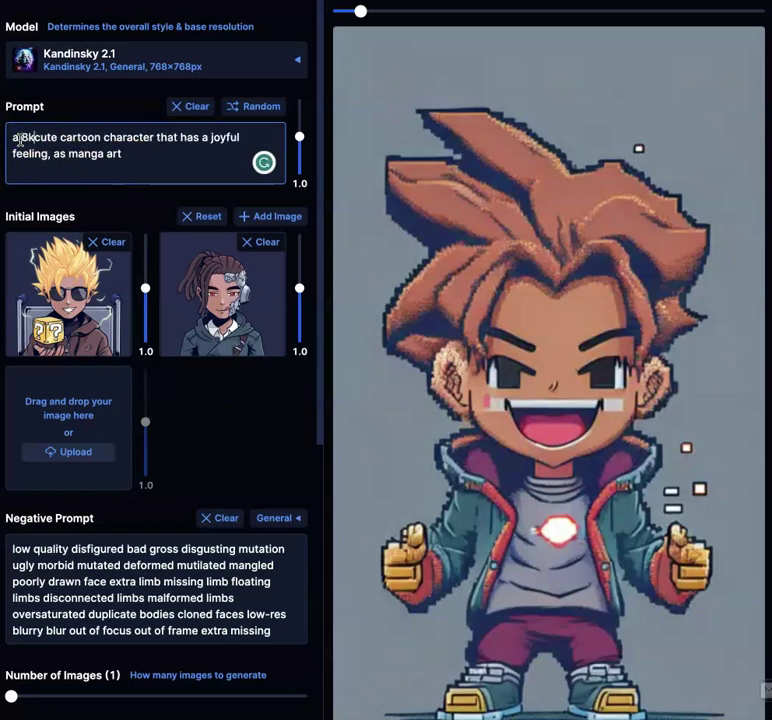
text(ematic)
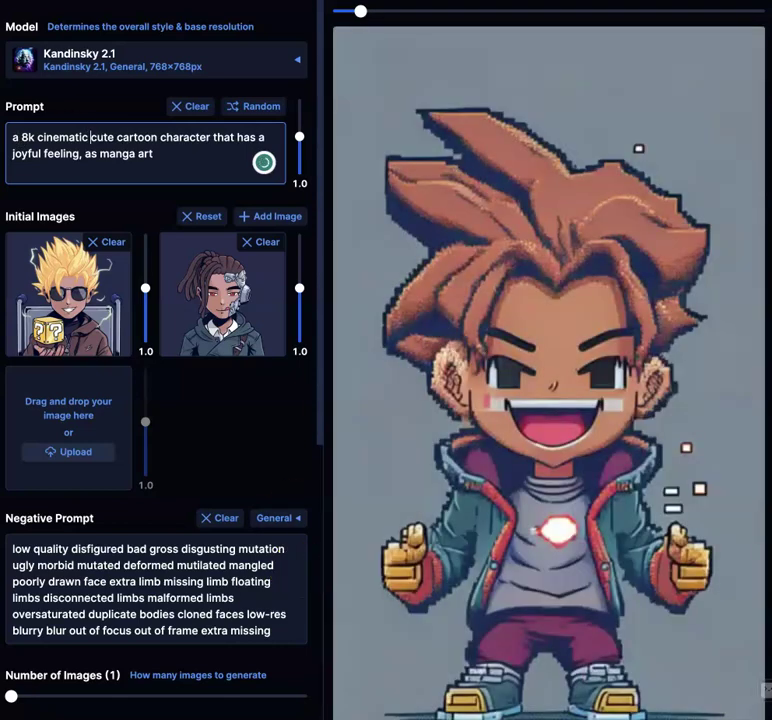
Scroll the results to compare the red-hooded manga boy with the earlier pixel character
scroll(557, 548, down, 5)
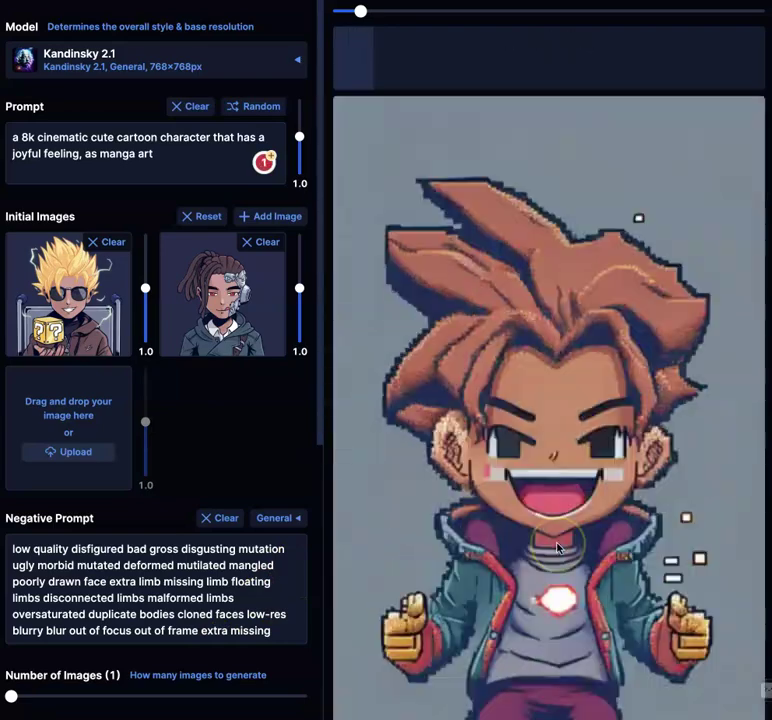
scroll(557, 548, down, 4)
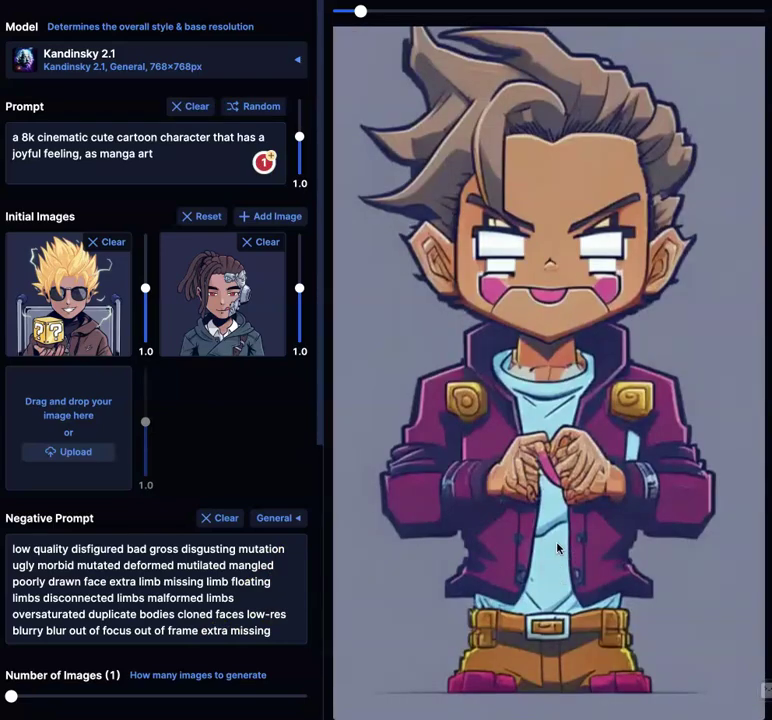
scroll(557, 548, up, 3)
scroll(557, 548, up, 4)
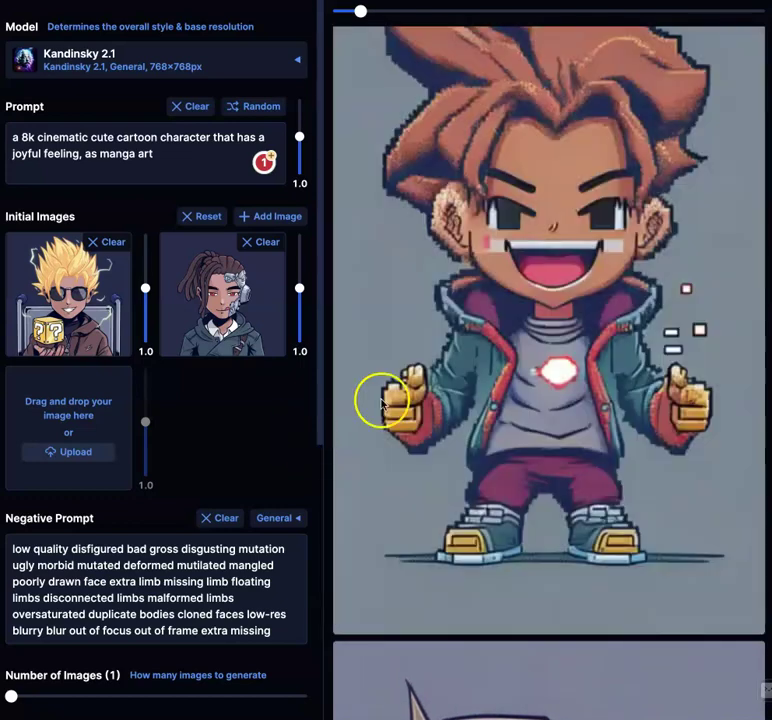
scroll(407, 410, up, 2)
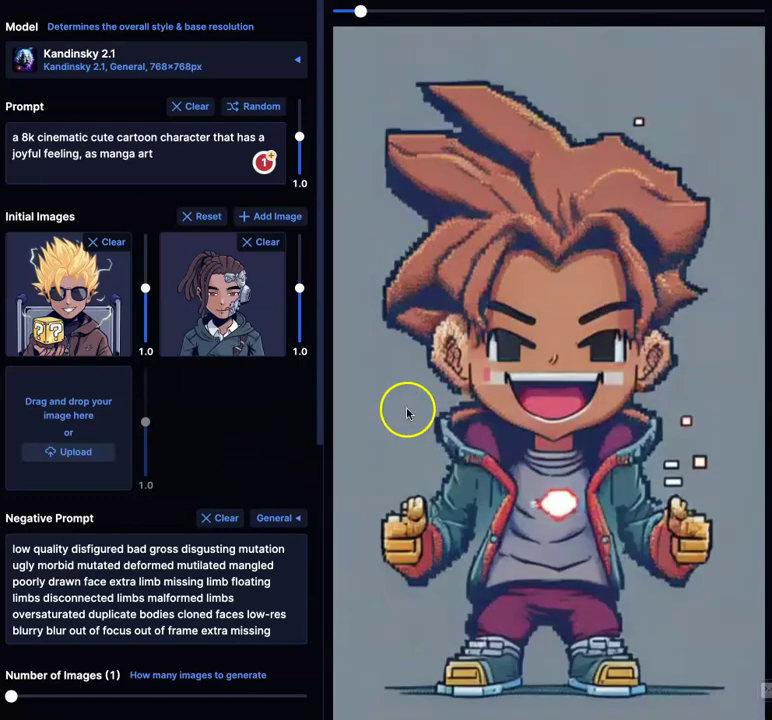
scroll(424, 547, up, 5)
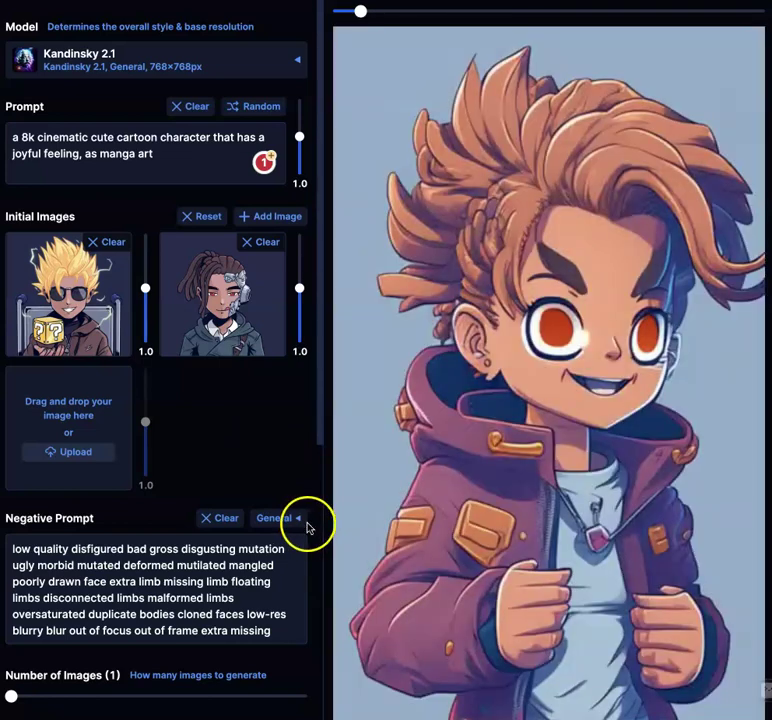
scroll(470, 490, up, 1)
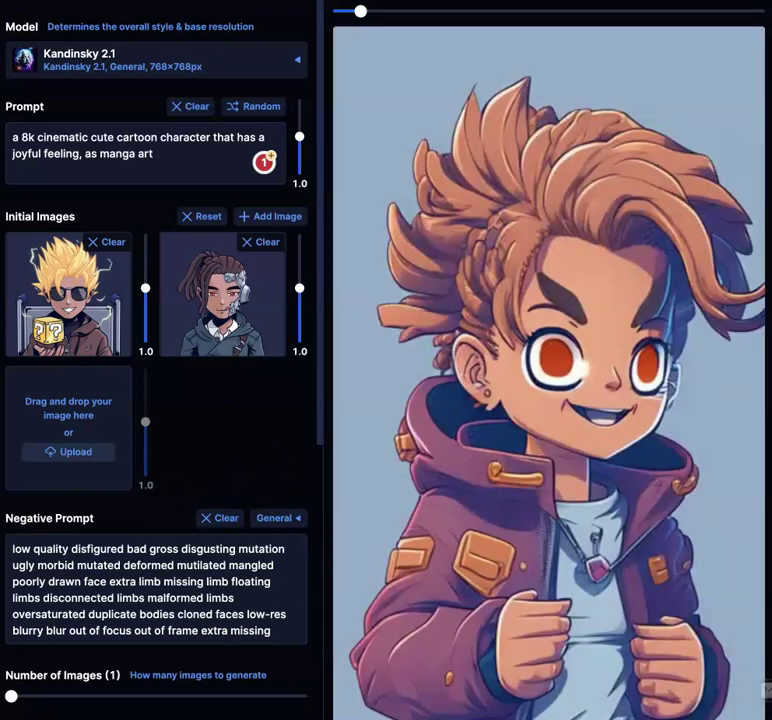
Add the halo-wearing old man as third reference and append ', f2.8' to the prompt
drag(411, 381, 50, 440)
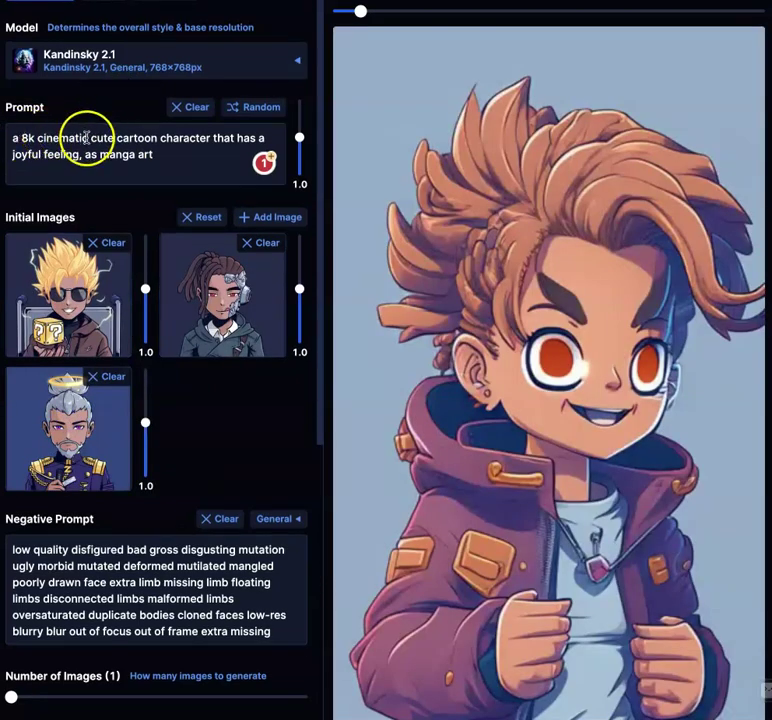
click(90, 140)
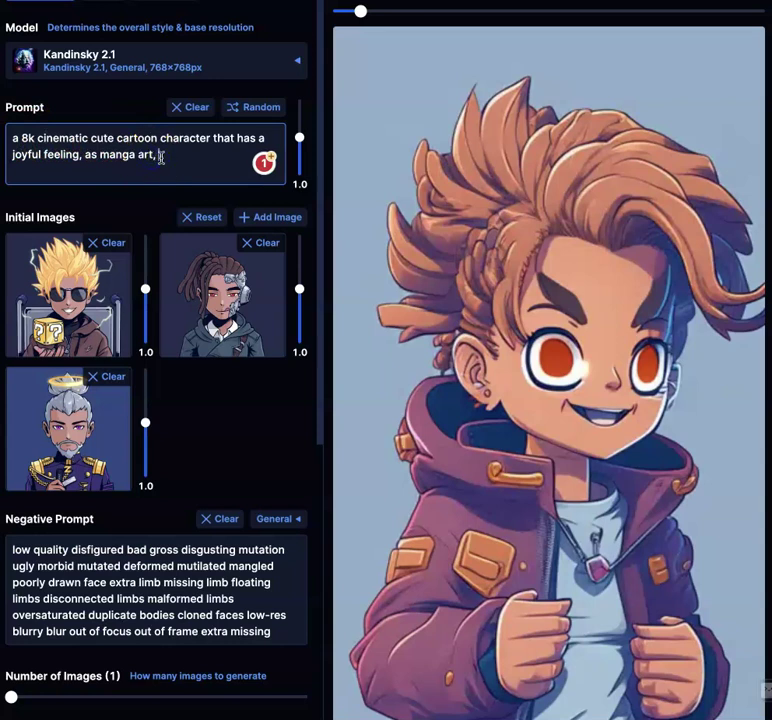
click(210, 640)
Generate the ash-brown-haired boy, then replace 'manga' with 'pixel' in the prompt
key(ctrl+Return)
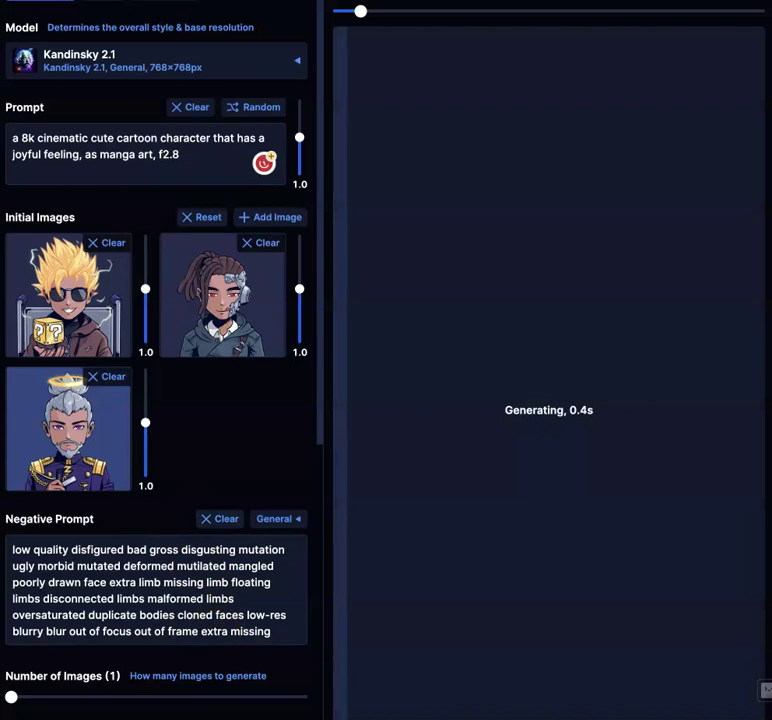
click(131, 153)
key(BackSpace)
key(BackSpace)
key(BackSpace)
key(BackSpace)
key(BackSpace)
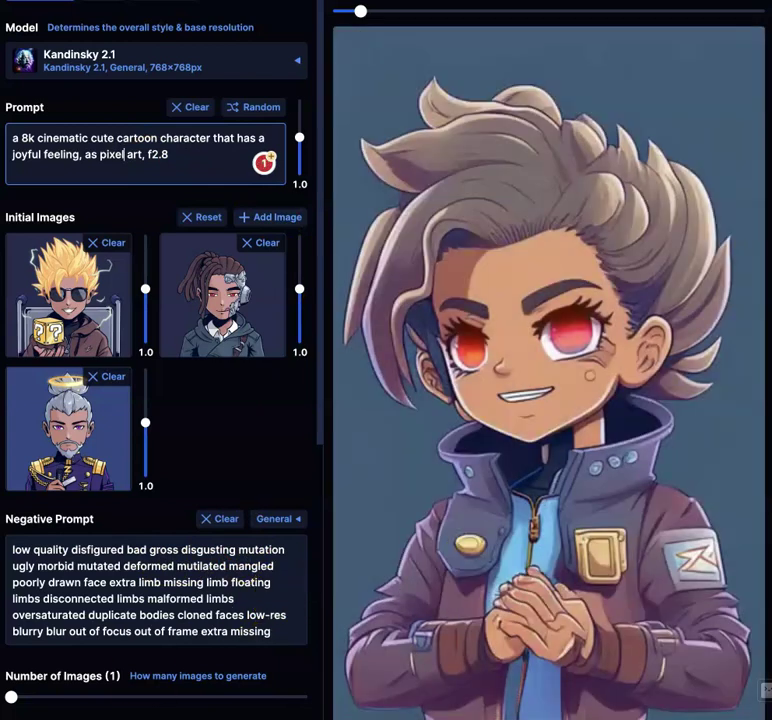
Generate the pixel-art images, then change 'pixel' back to 'manga' and generate the new images
key(ctrl+Return)
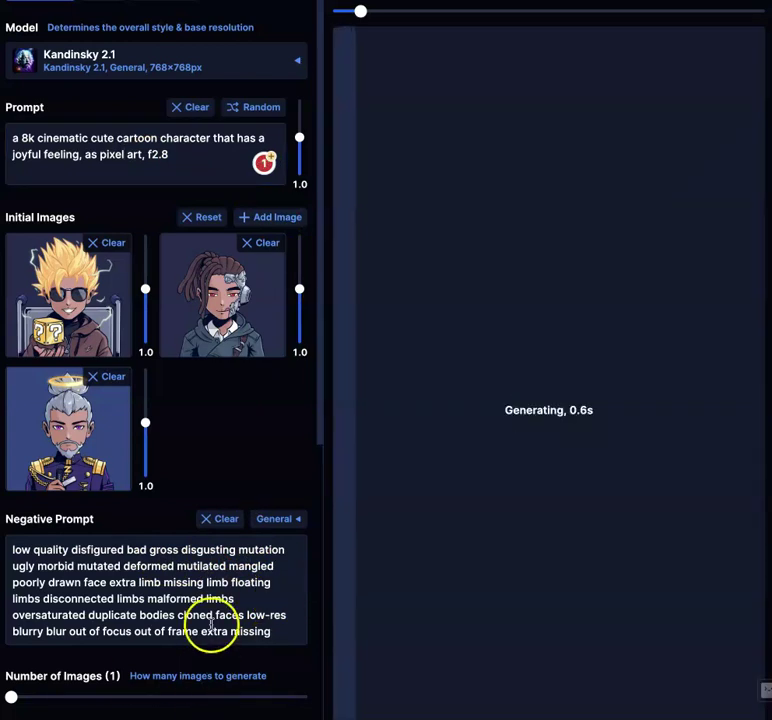
click(124, 154)
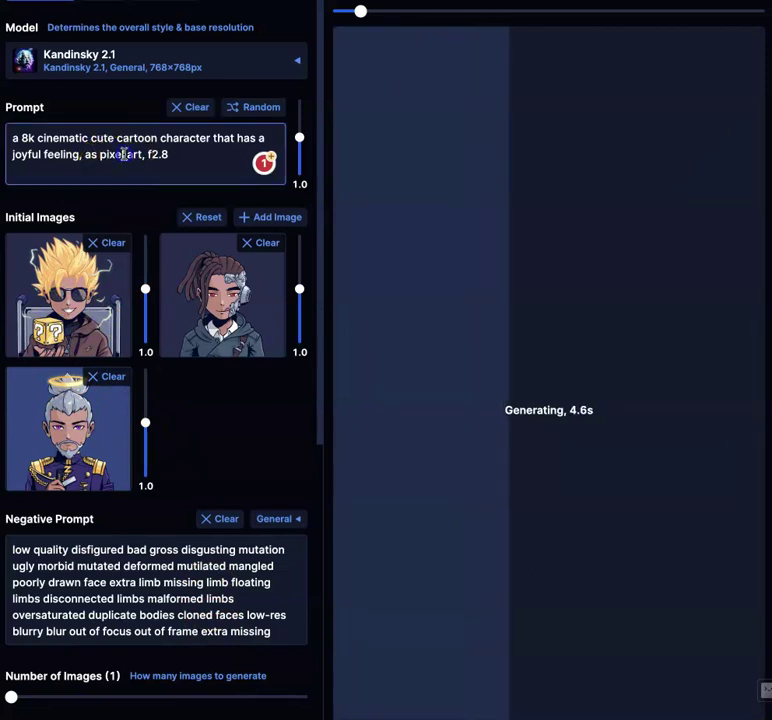
key(BackSpace)
key(BackSpace)
key(BackSpace)
key(BackSpace)
key(BackSpace)
text(manga)
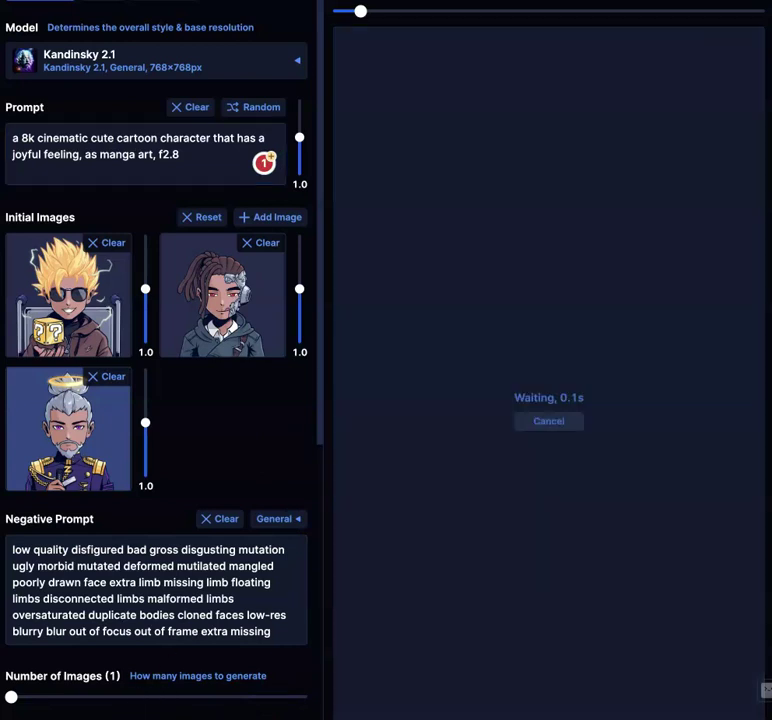
click(422, 572)
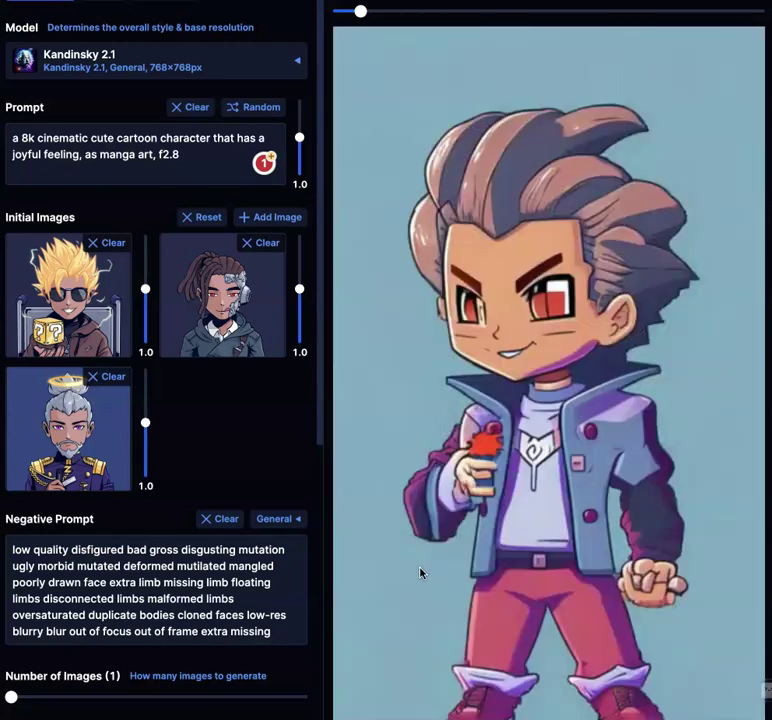
click(201, 554)
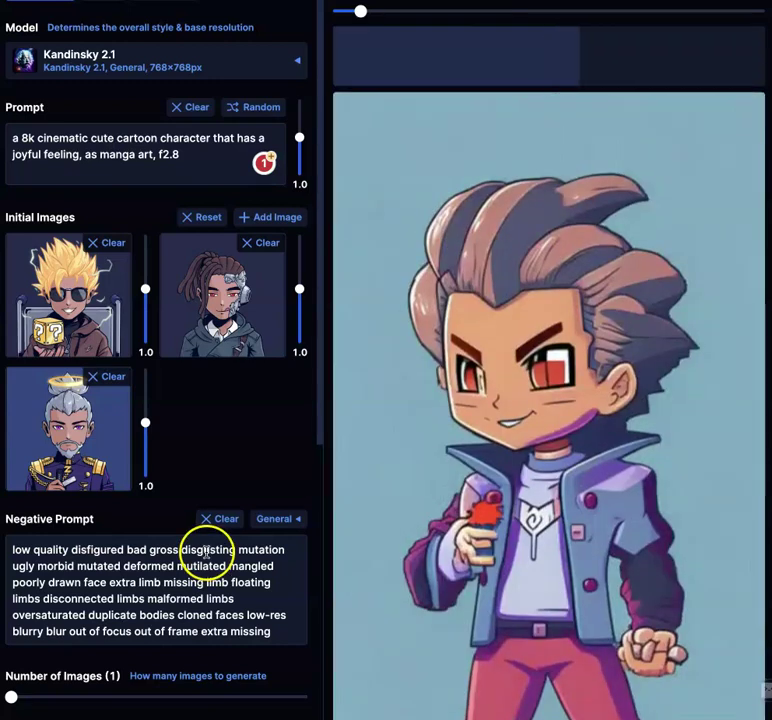